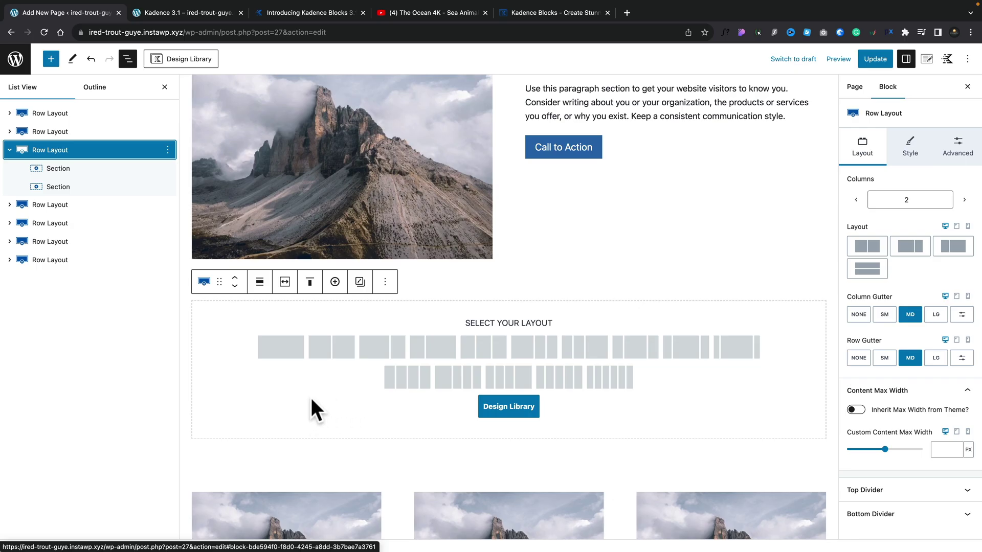
Add a Kadence Row Layout below the image-and-text row with two equal columns
{"action": "left_click", "coordinate": [331, 347]}
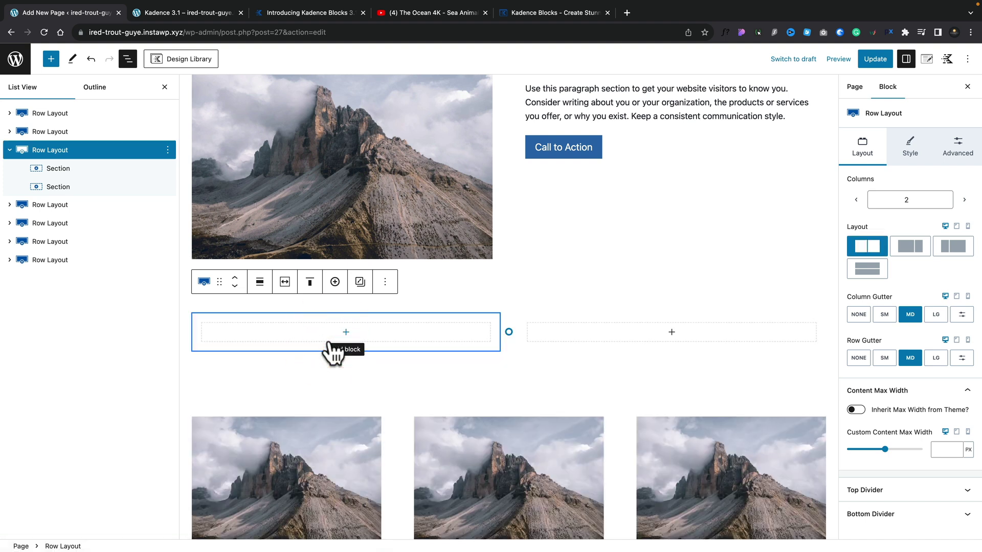
Insert a Form (Adv) block into the left column and start a new form
{"action": "left_click", "coordinate": [346, 332]}
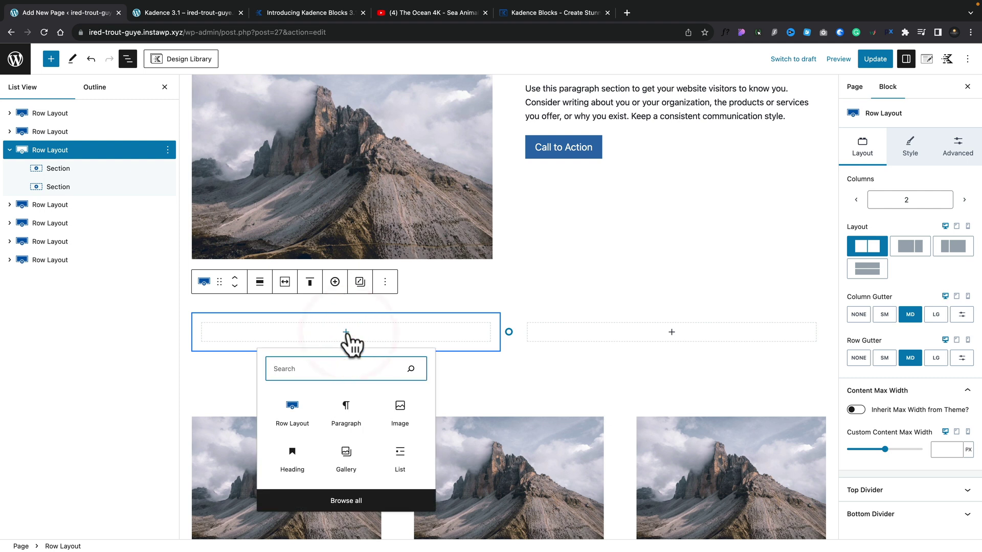
{"action": "type", "text": "form"}
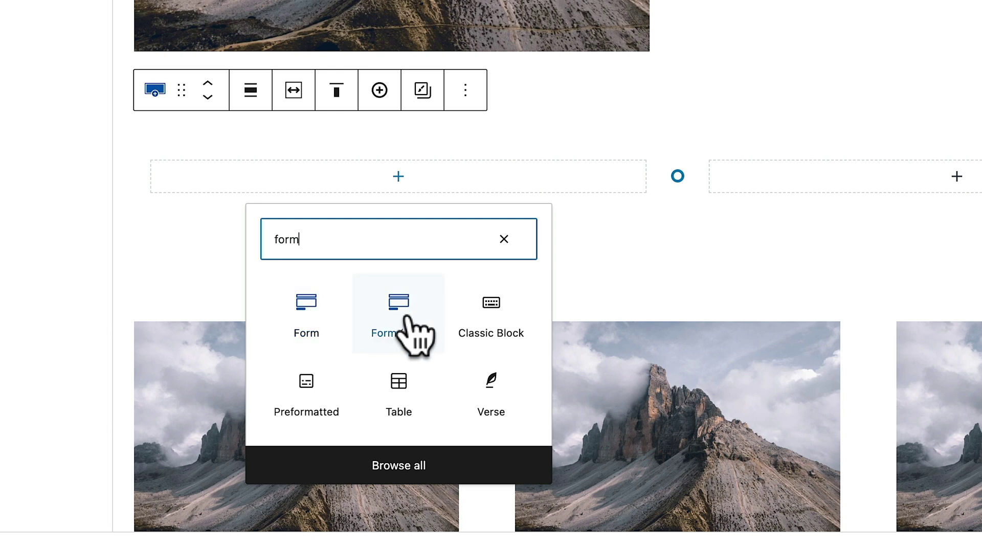
{"action": "left_click", "coordinate": [408, 327]}
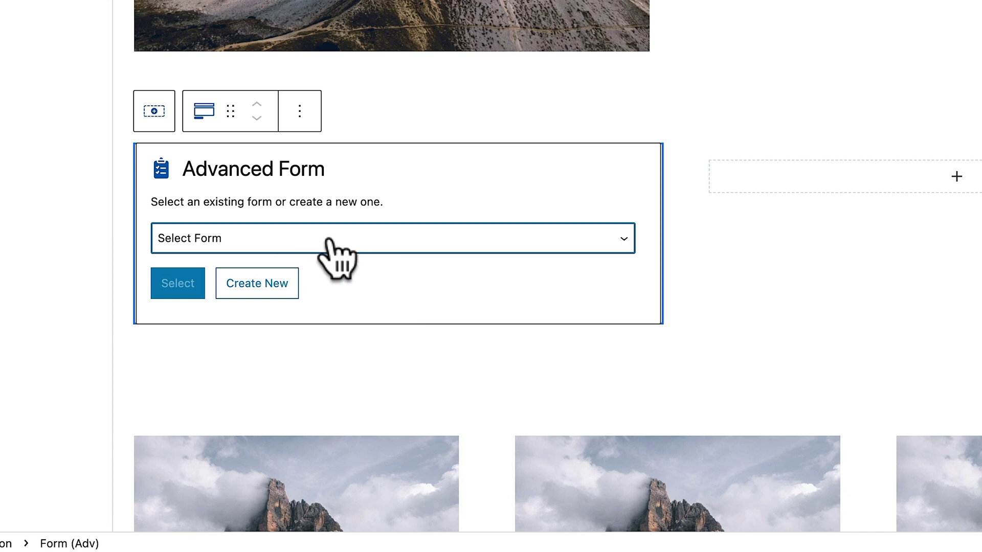
{"action": "left_click", "coordinate": [258, 285]}
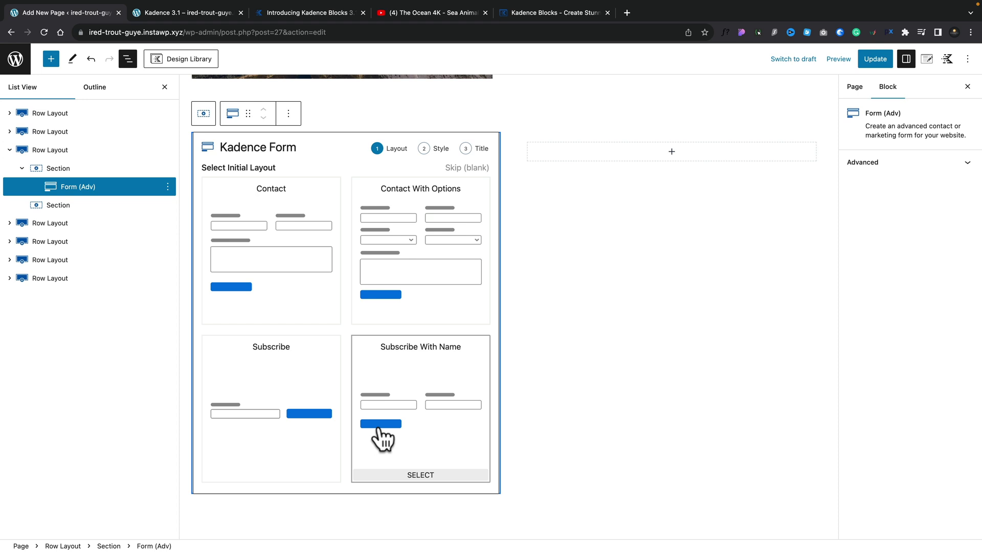
Create a Contact With Options form in the Basic style titled 'Contact Form'
{"action": "left_click", "coordinate": [392, 274]}
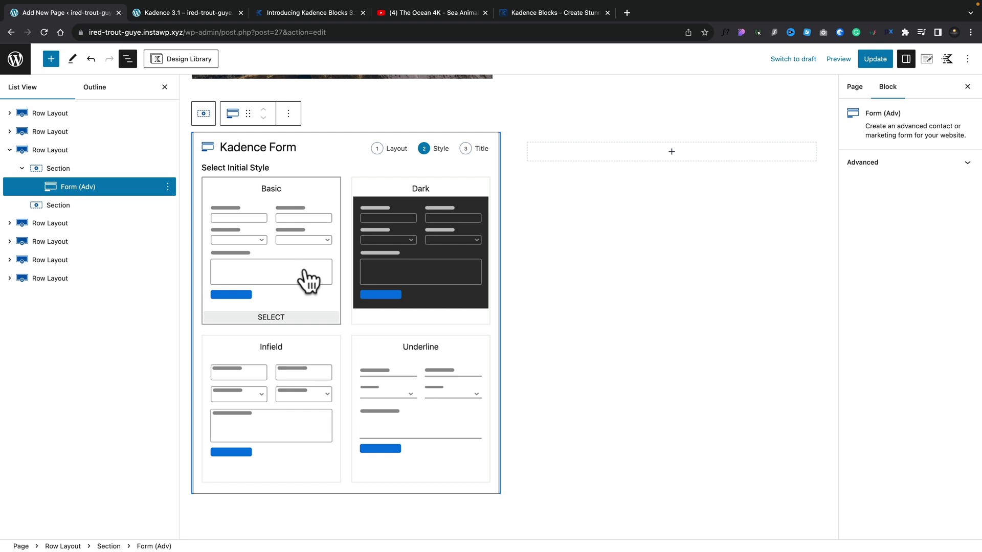
{"action": "left_click", "coordinate": [271, 263]}
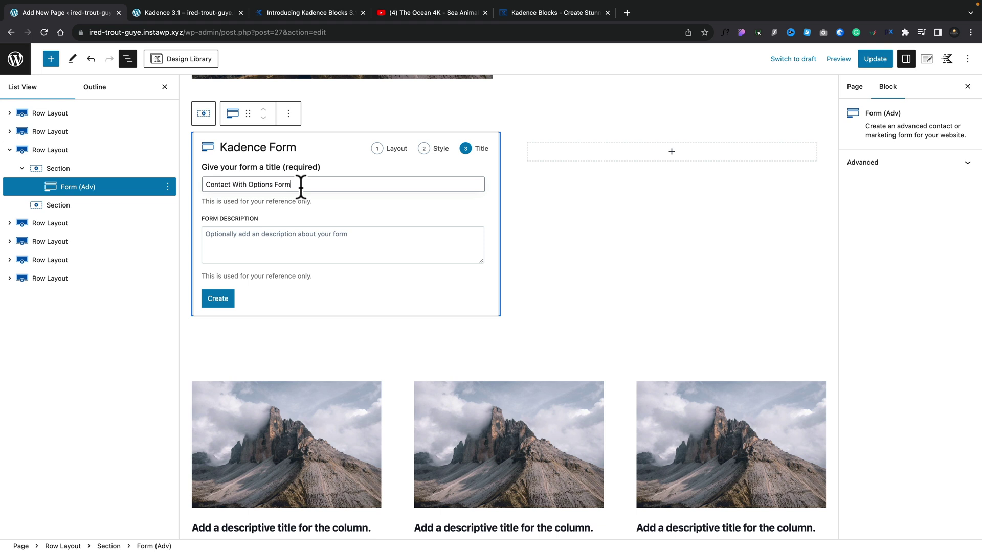
{"action": "left_click_drag", "start_coordinate": [297, 184], "coordinate": [245, 185]}
{"action": "type", "text": "Form"}
{"action": "left_click", "coordinate": [223, 236]}
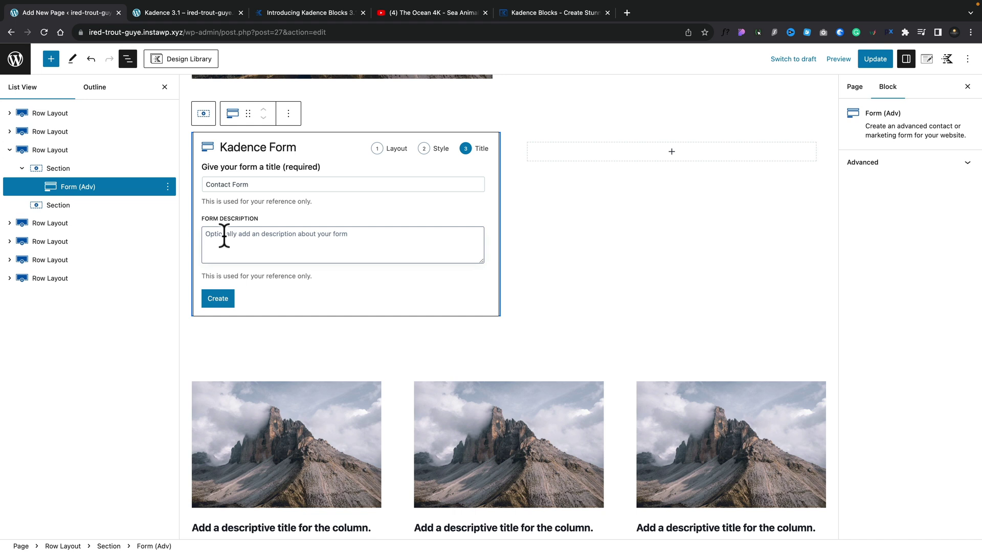
{"action": "left_click", "coordinate": [223, 301]}
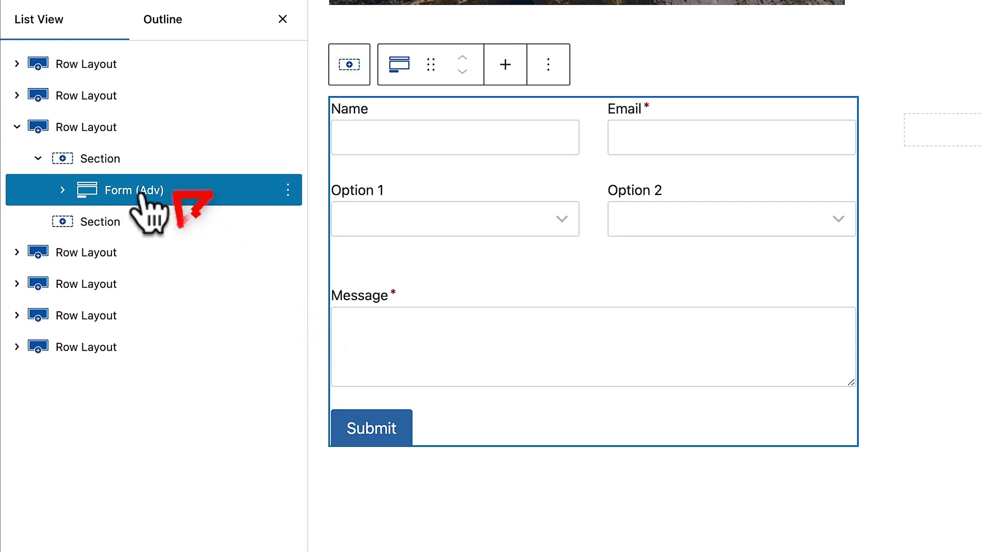
In List View, expand Form (Adv), its first Row Layout and the Name section
{"action": "left_click", "coordinate": [63, 189]}
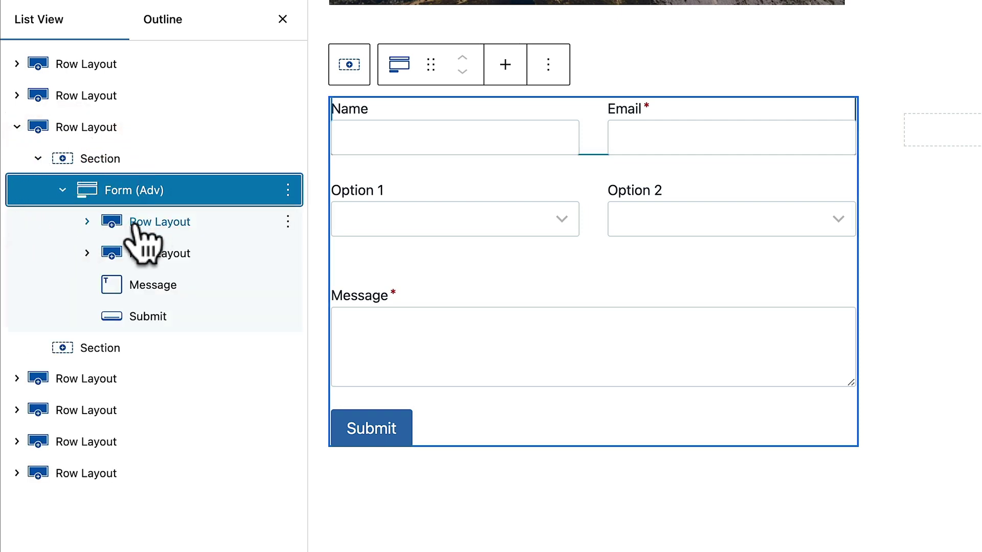
{"action": "left_click", "coordinate": [87, 221]}
{"action": "left_click", "coordinate": [112, 254]}
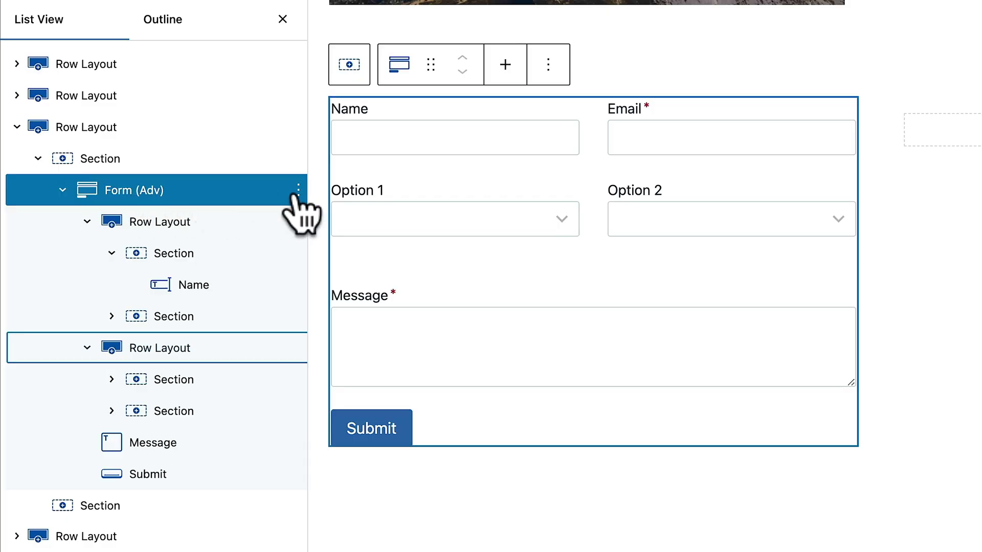
{"action": "left_click", "coordinate": [299, 190]}
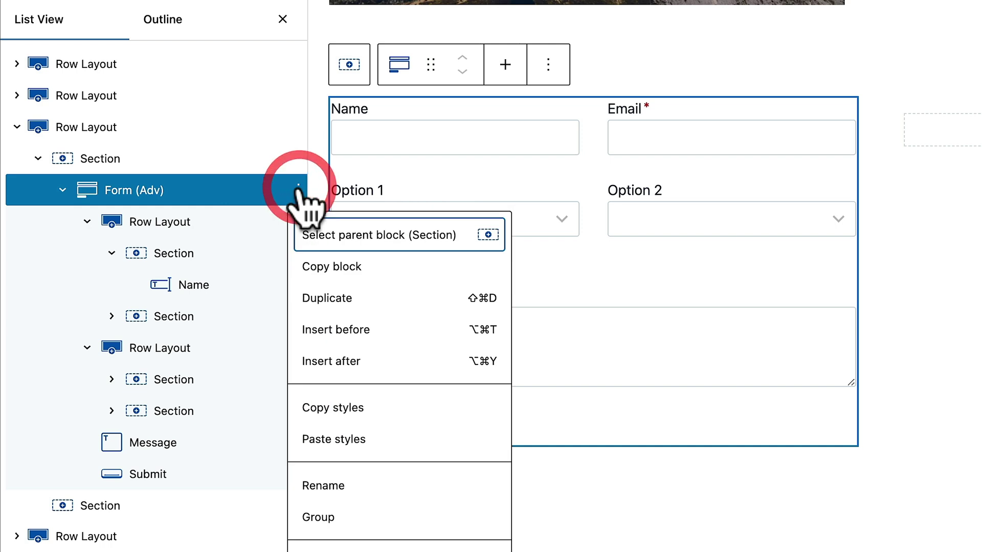
Rename the Form (Adv) block to 'Contact Form'
{"action": "left_click", "coordinate": [322, 487]}
{"action": "left_click", "coordinate": [792, 389]}
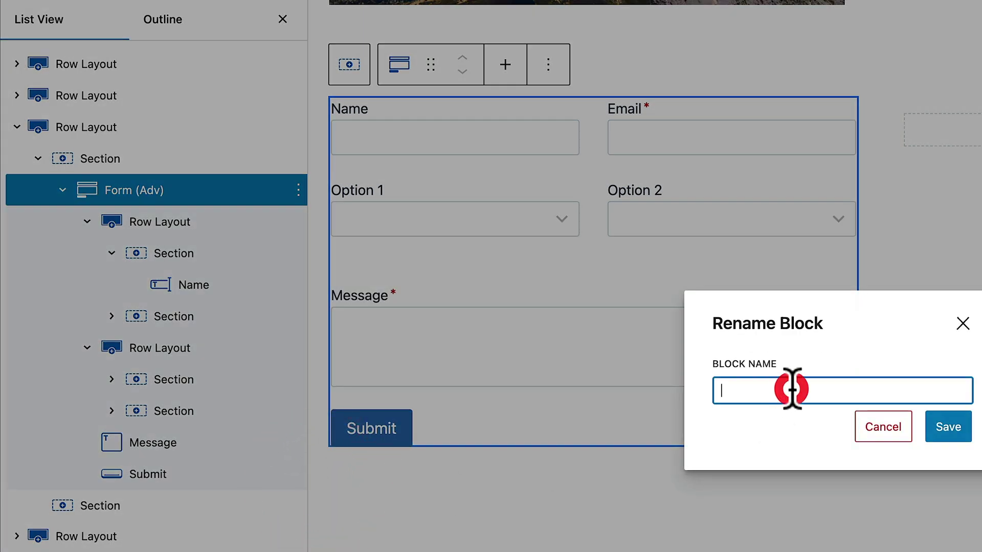
{"action": "type", "text": "Contact"}
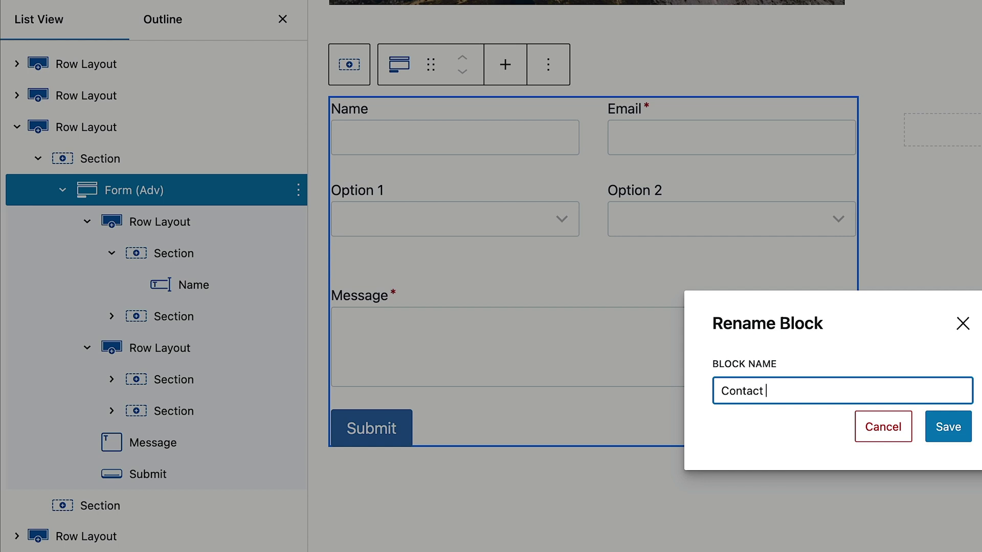
{"action": "type", "text": " Form"}
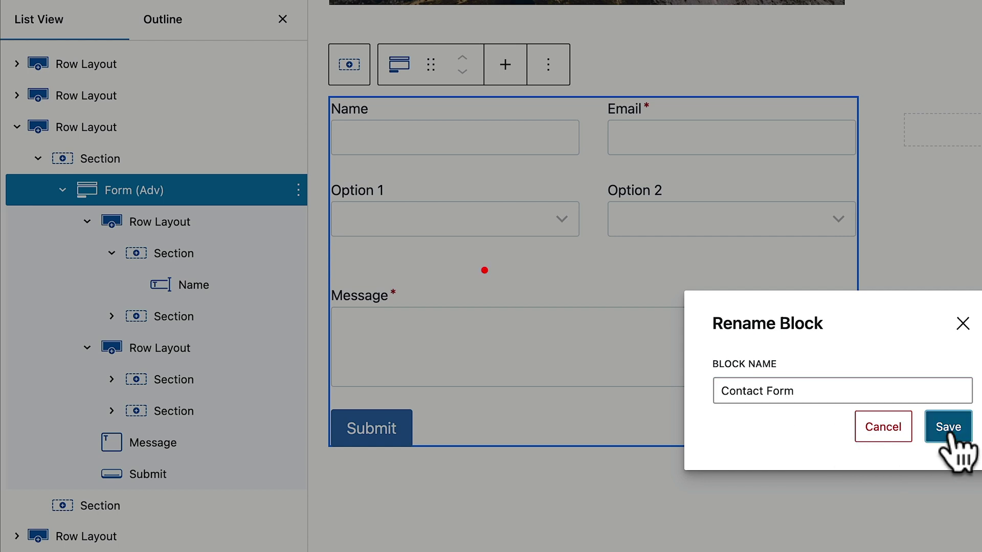
{"action": "left_click", "coordinate": [948, 427]}
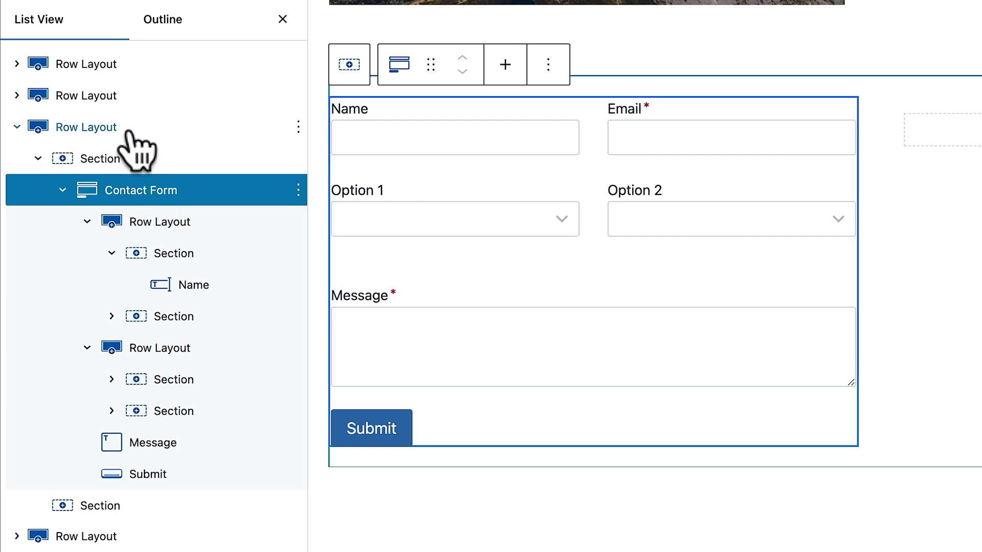
Rename the enclosing Row Layout to 'Contact Block'
{"action": "left_click", "coordinate": [298, 126]}
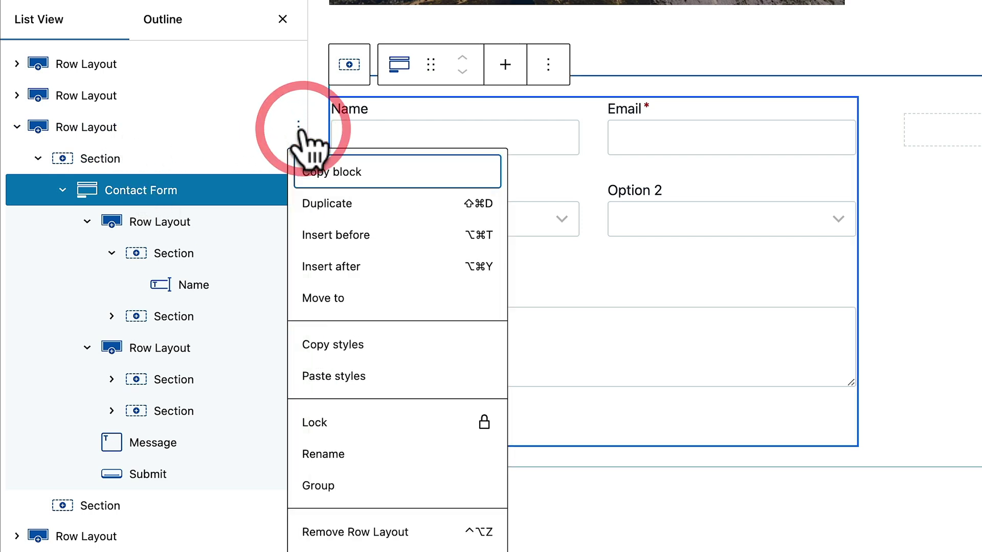
{"action": "left_click", "coordinate": [324, 454]}
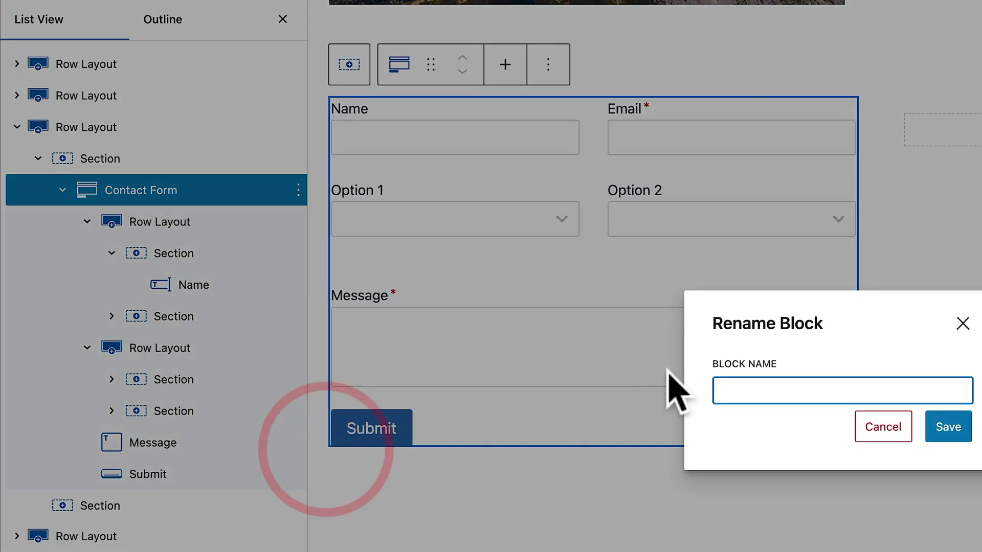
{"action": "type", "text": "Contact Block"}
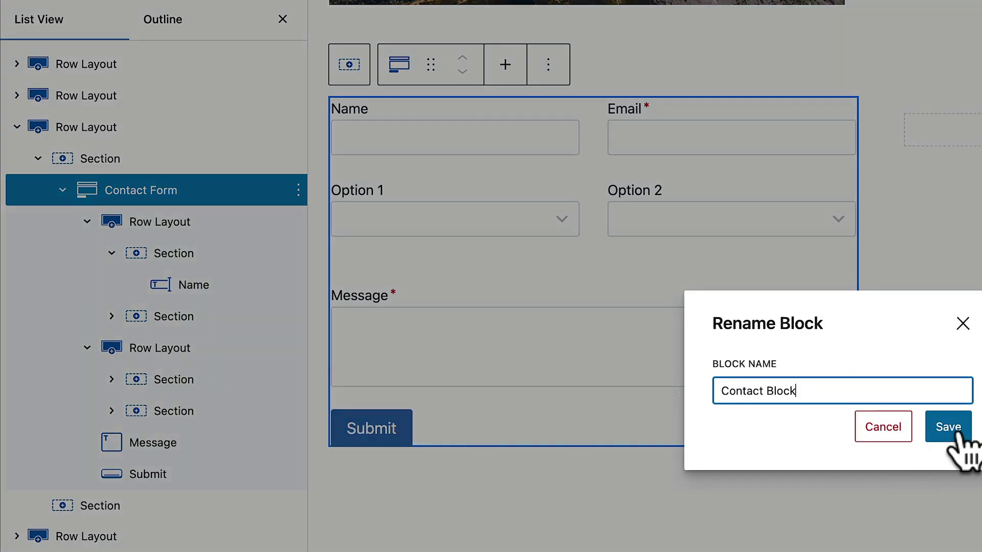
{"action": "left_click", "coordinate": [948, 425]}
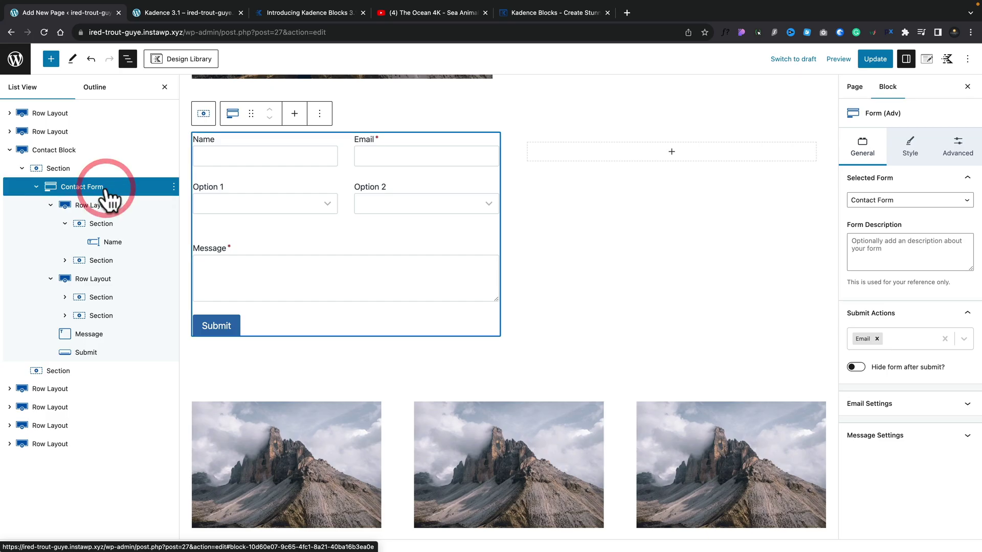
Insert an Accept field from Advanced Fields below the Message field
{"action": "left_click", "coordinate": [417, 149]}
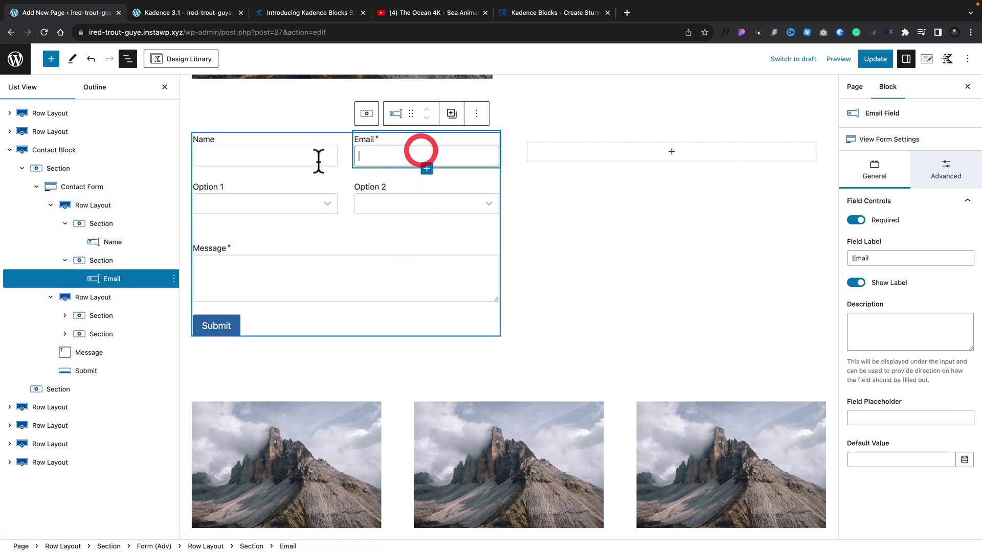
{"action": "left_click", "coordinate": [267, 157]}
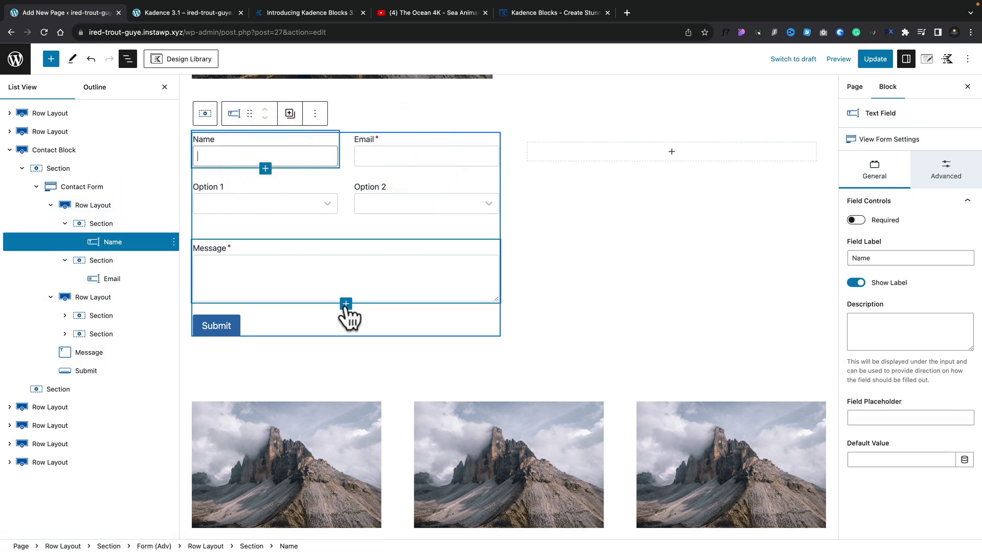
{"action": "left_click", "coordinate": [346, 304]}
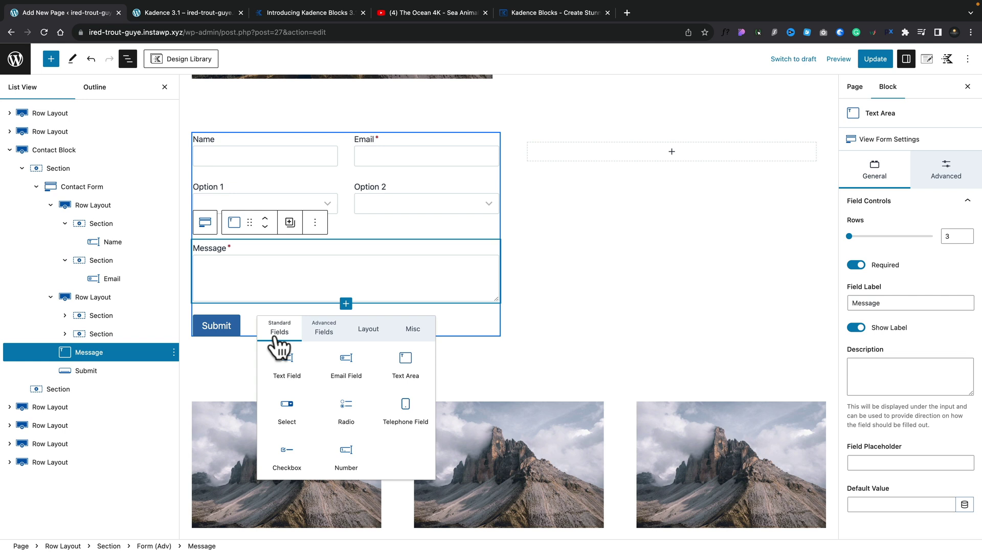
{"action": "left_click", "coordinate": [332, 332]}
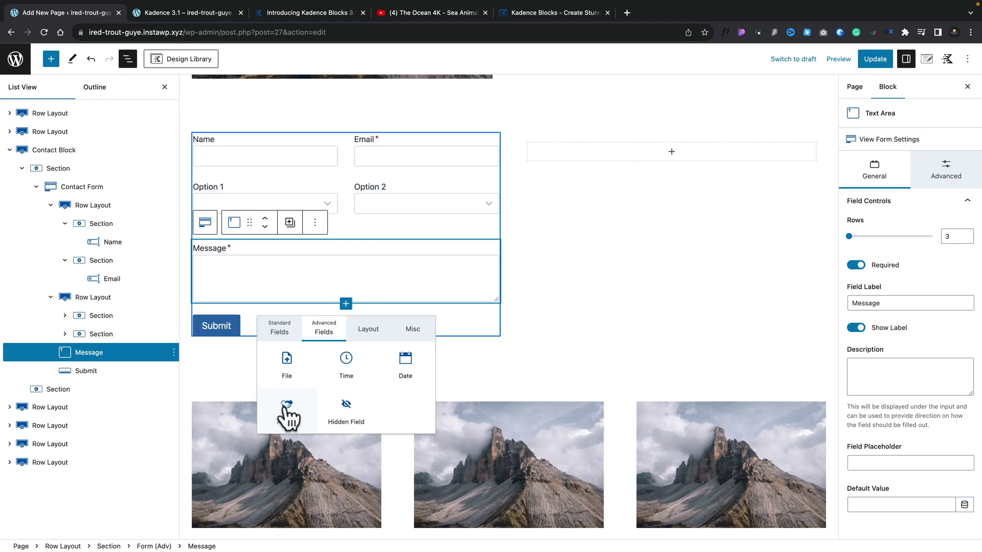
{"action": "left_click", "coordinate": [287, 406]}
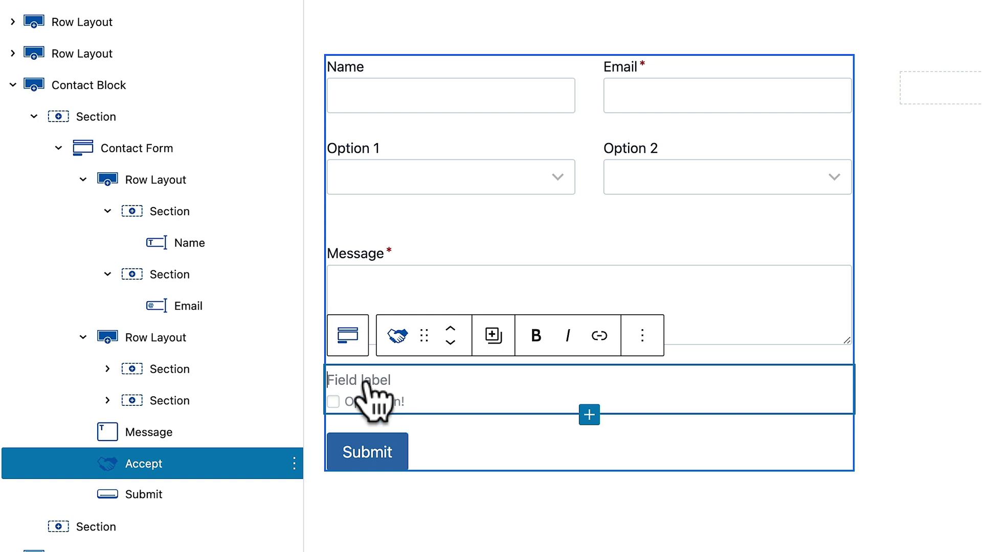
Label the Accept field 'I agree to your terms and conditions' with statement 'I agree!'
{"action": "left_click", "coordinate": [335, 382]}
{"action": "type", "text": "I agree to your terms and conditions"}
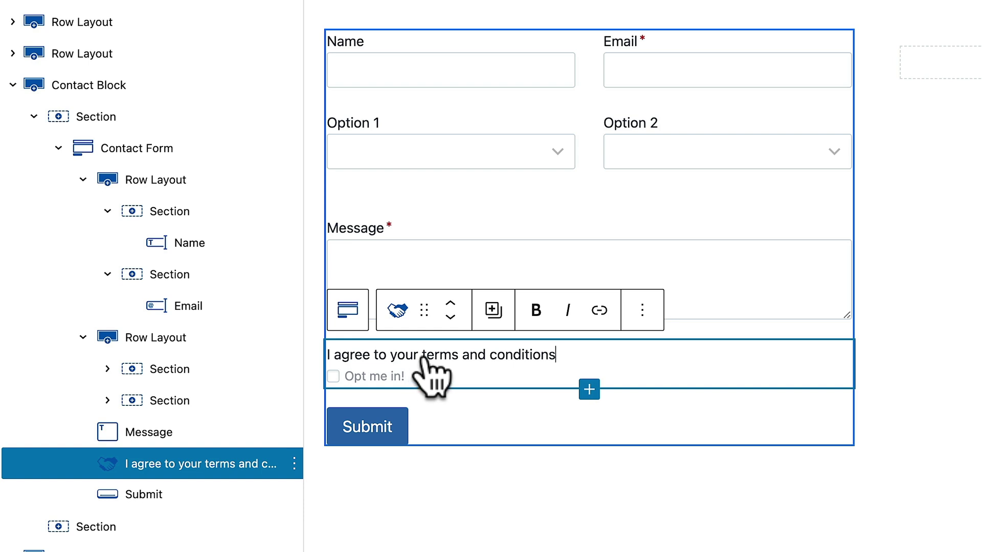
{"action": "left_click_drag", "start_coordinate": [426, 356], "coordinate": [558, 355]}
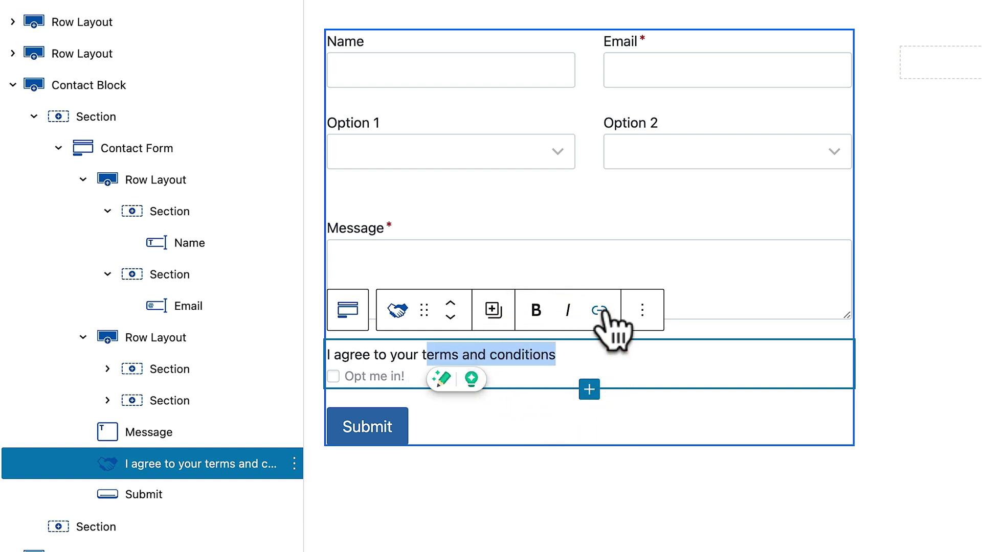
{"action": "left_click", "coordinate": [600, 310]}
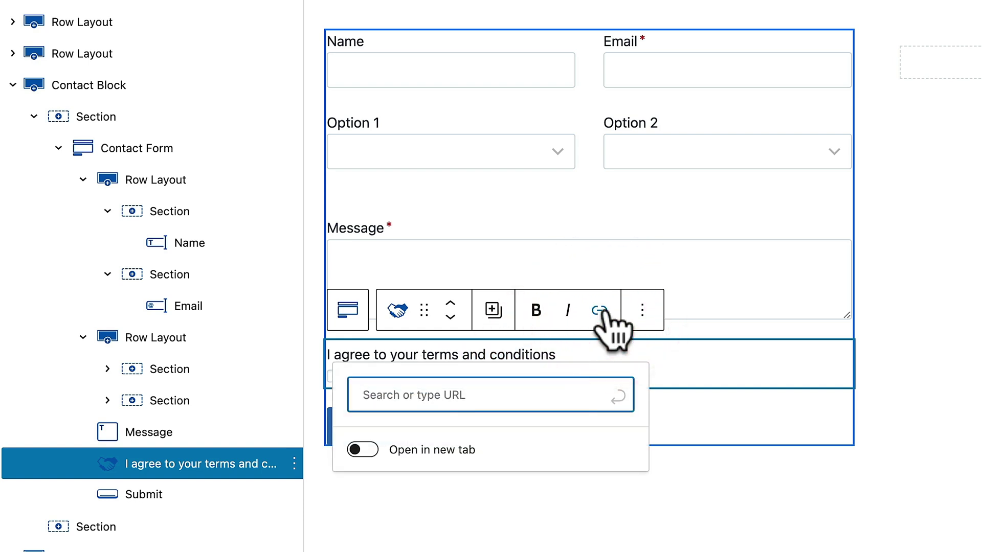
{"action": "left_click", "coordinate": [688, 349]}
{"action": "left_click", "coordinate": [357, 376]}
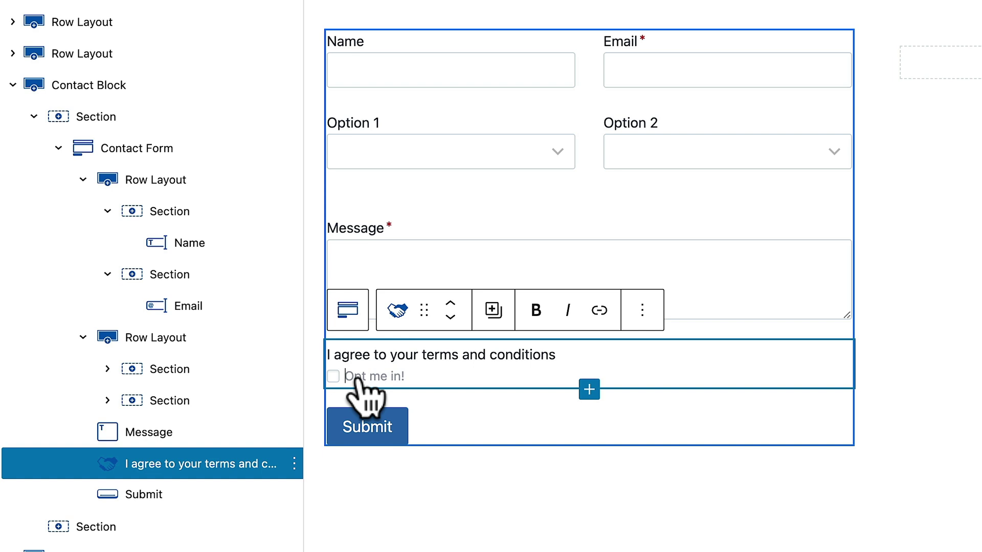
{"action": "type", "text": "I agree!"}
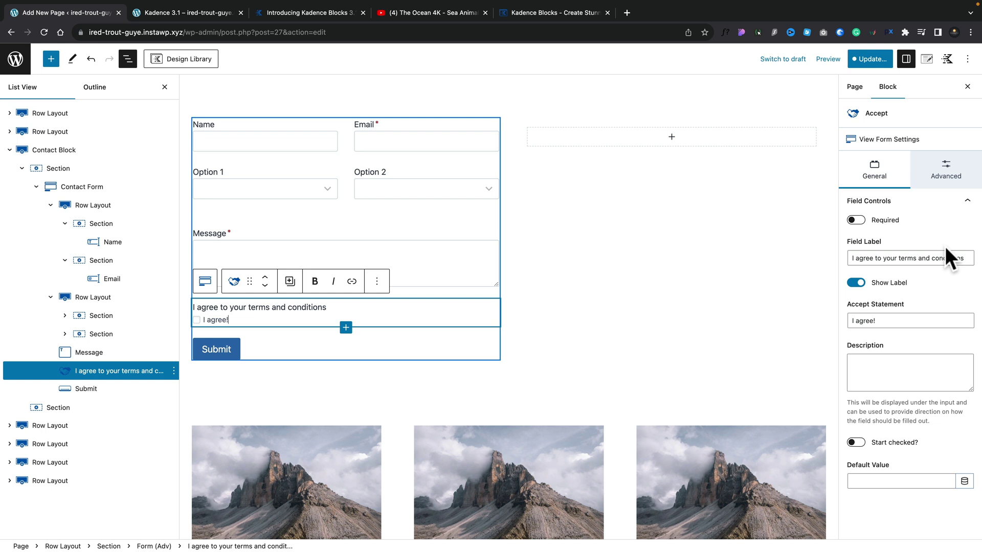
Make the Accept field required, keep its label shown, and view its Field Width settings
{"action": "left_click", "coordinate": [862, 226]}
{"action": "left_click", "coordinate": [854, 284]}
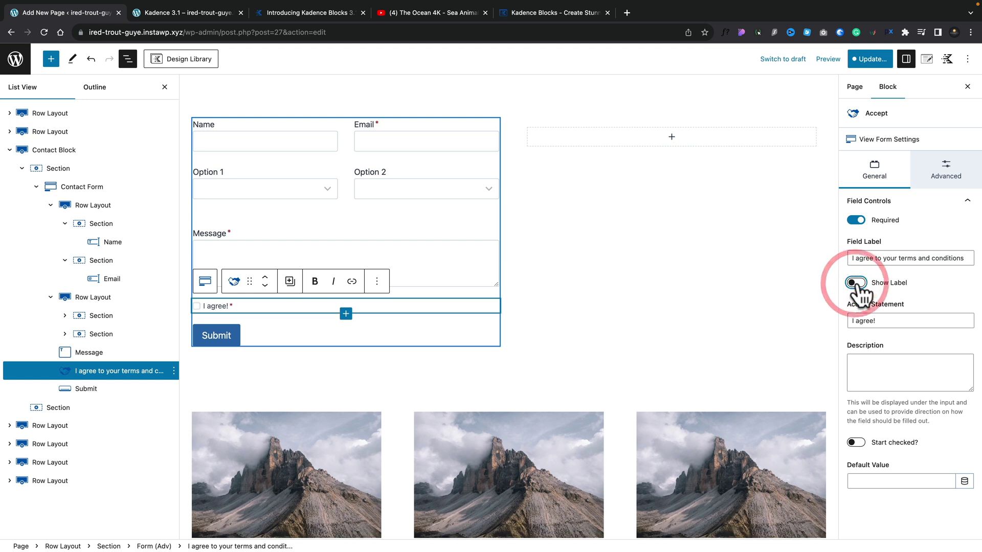
{"action": "left_click", "coordinate": [857, 284]}
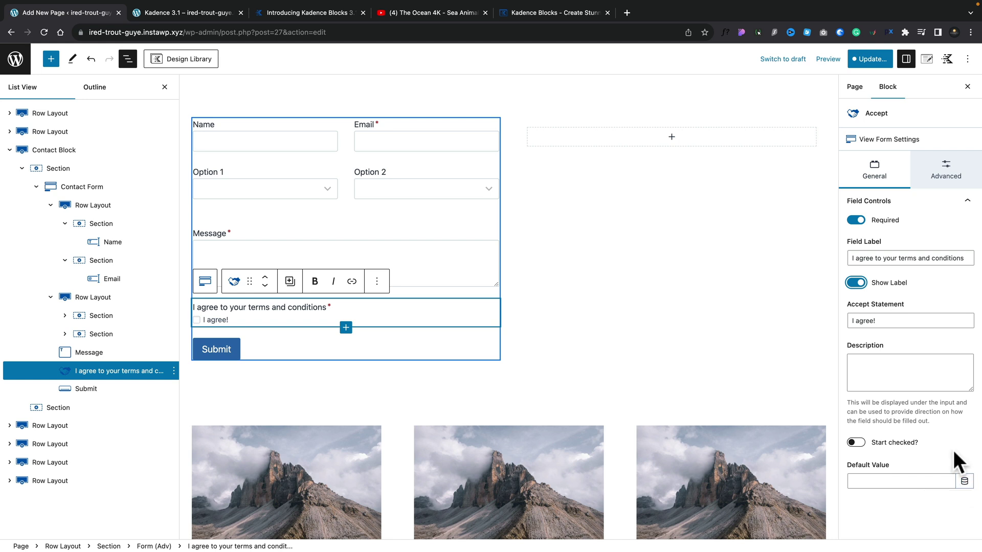
{"action": "left_click", "coordinate": [946, 169]}
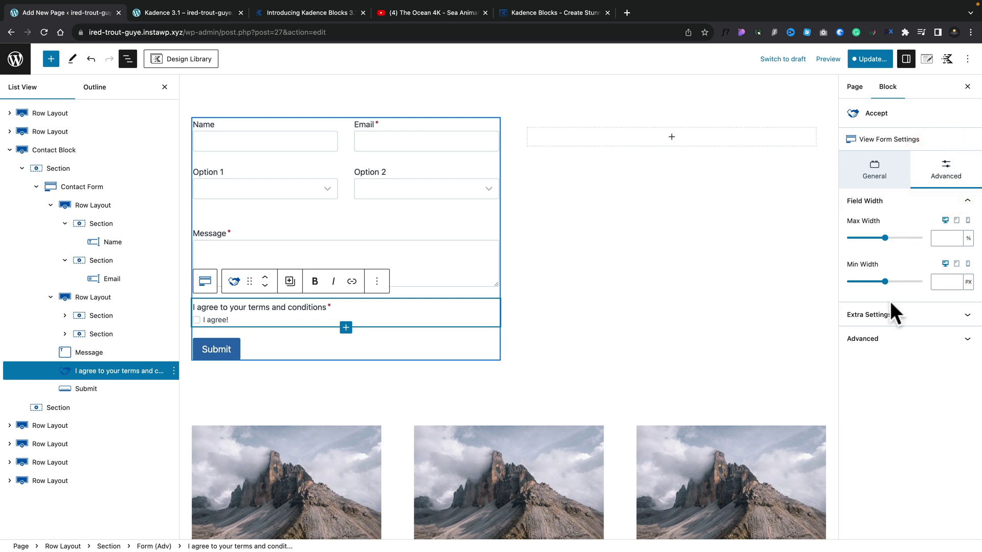
Expand the Accept field's Extra Settings and highlight 'action=edit' in the address bar as a parameter example
{"action": "left_click", "coordinate": [880, 314]}
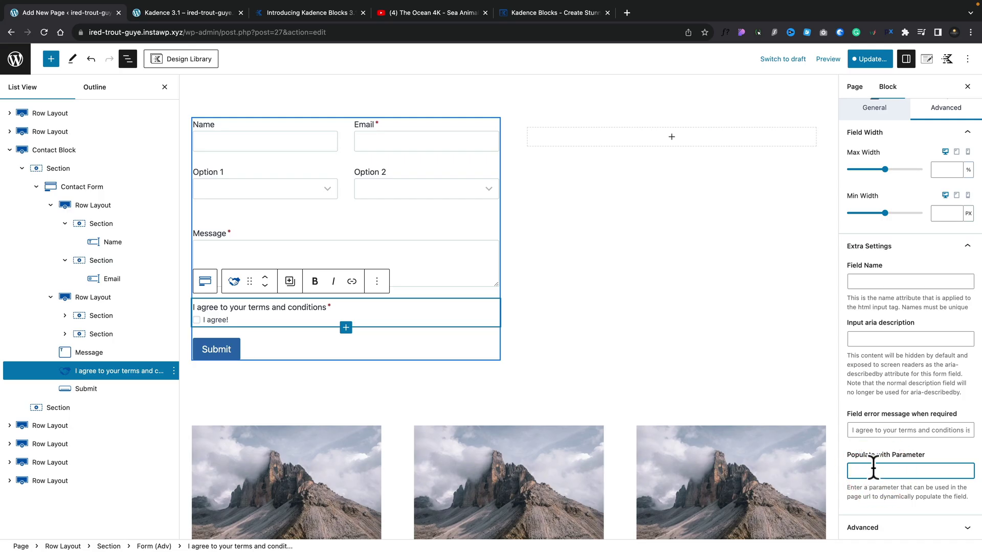
{"action": "left_click", "coordinate": [327, 32]}
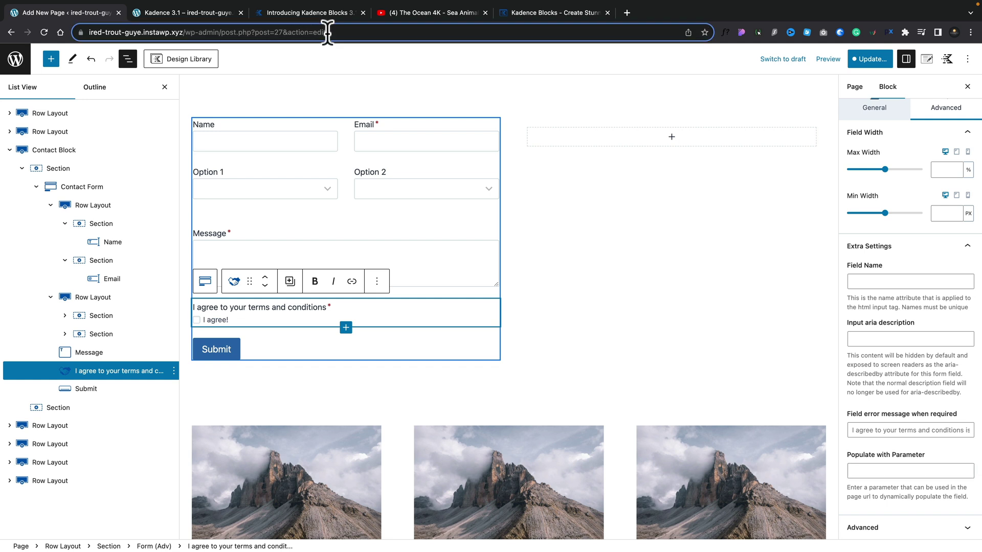
{"action": "left_click_drag", "start_coordinate": [327, 32], "coordinate": [289, 32]}
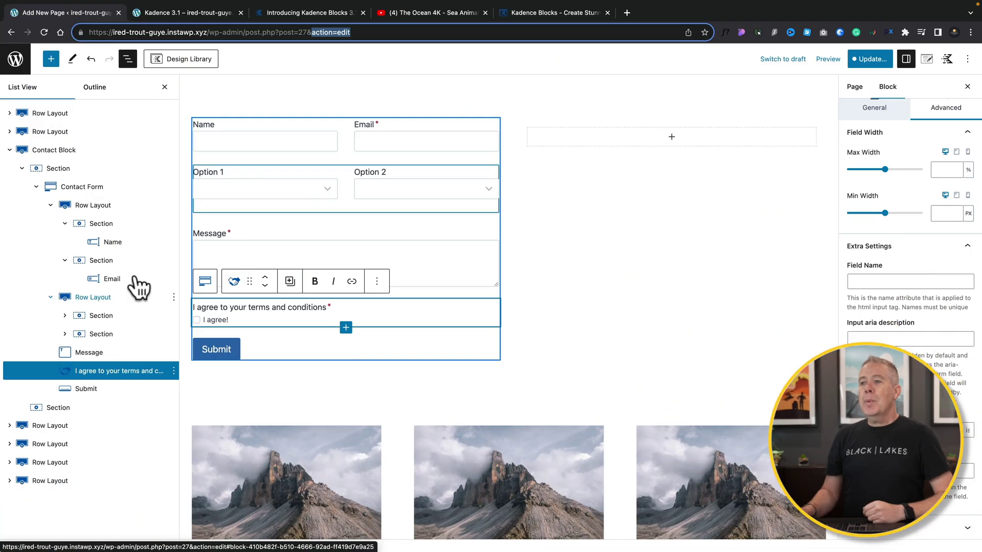
Select the Contact Form block, keep its Contact Form selection, and expand Email Settings
{"action": "left_click", "coordinate": [82, 187]}
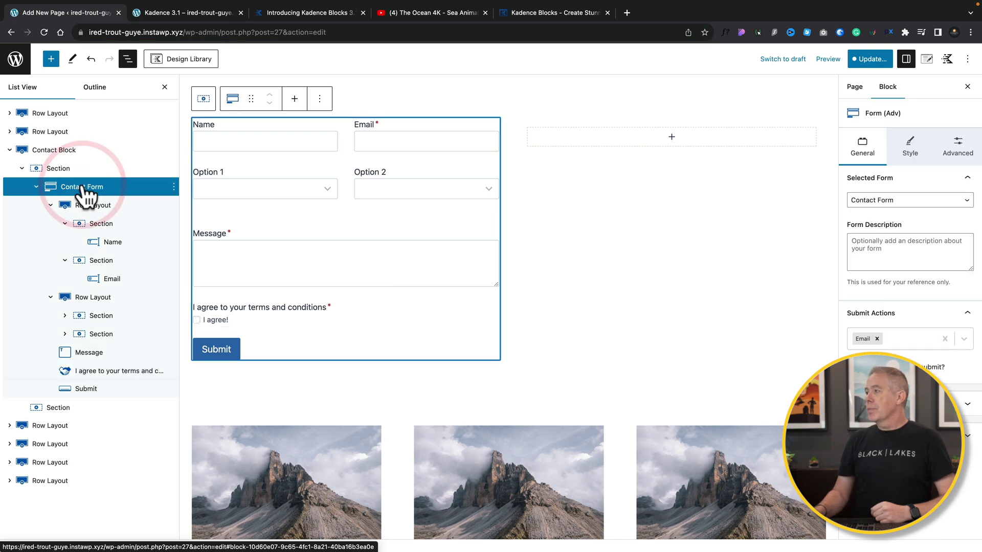
{"action": "left_click", "coordinate": [895, 205]}
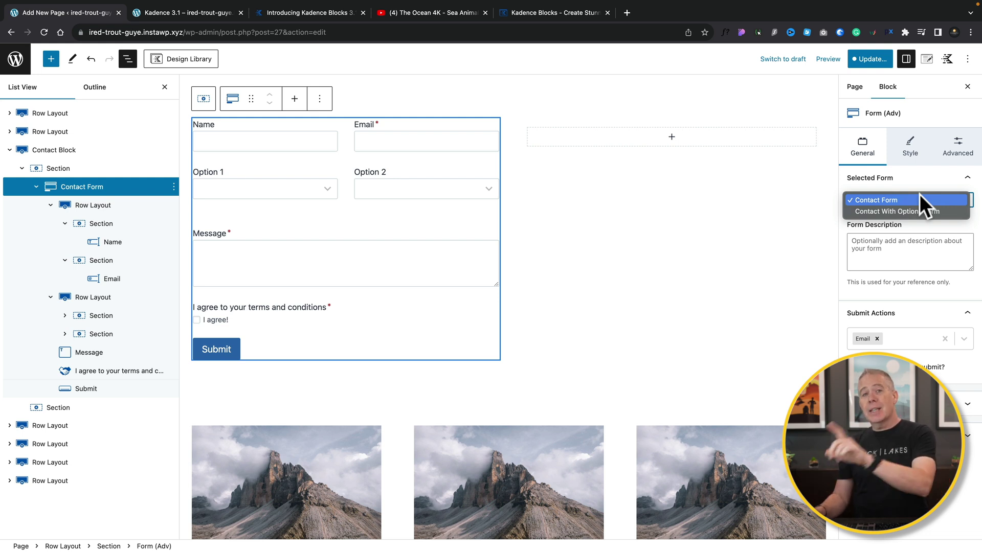
{"action": "left_click", "coordinate": [920, 179]}
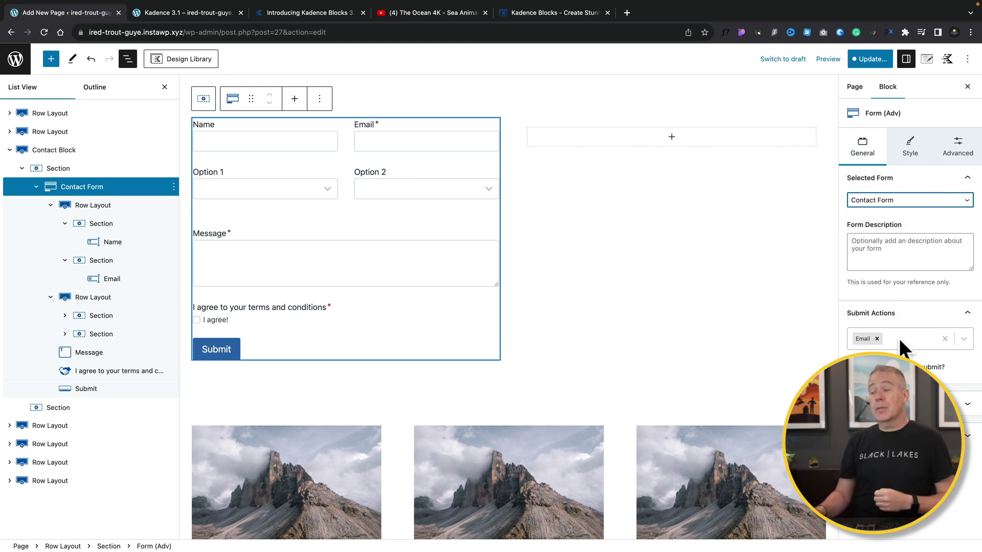
{"action": "left_click", "coordinate": [861, 339]}
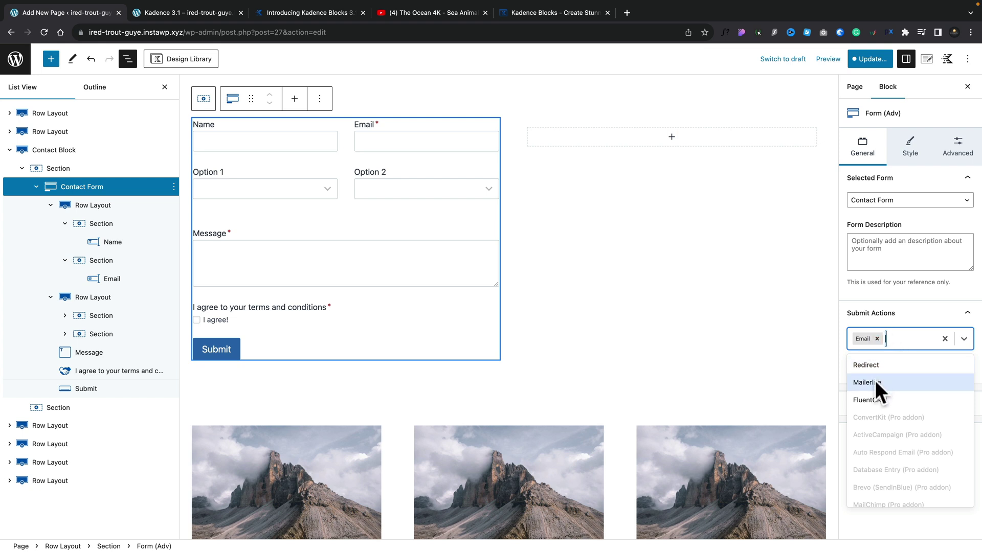
{"action": "left_click", "coordinate": [903, 339]}
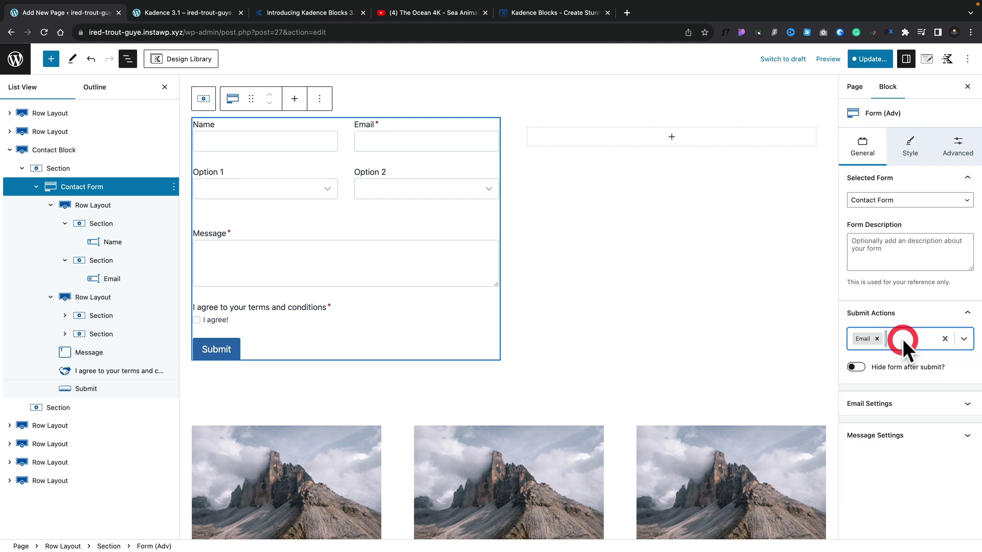
{"action": "left_click", "coordinate": [864, 370]}
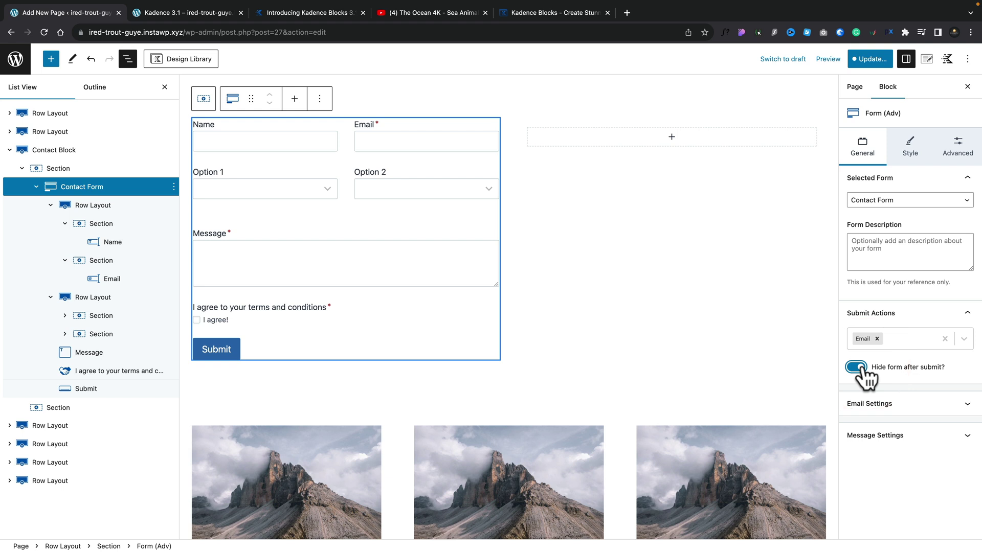
{"action": "left_click", "coordinate": [857, 366]}
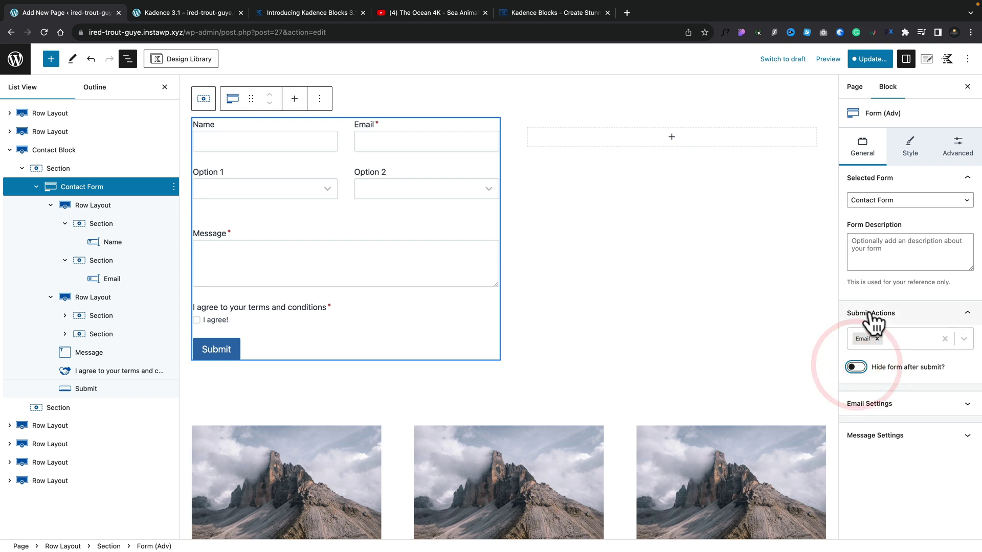
{"action": "left_click", "coordinate": [870, 405]}
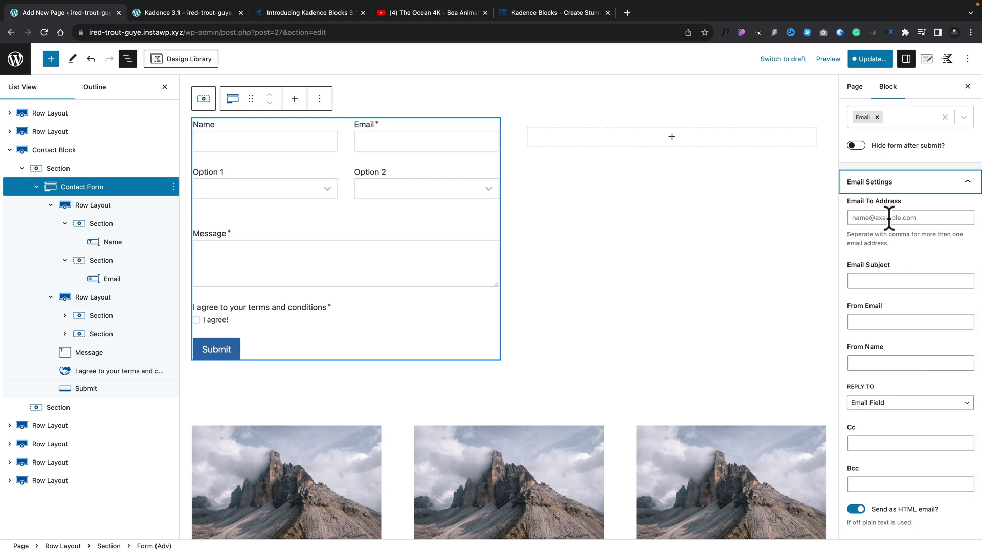
{"action": "scroll", "coordinate": [885, 480], "scroll_direction": "down", "scroll_amount": 1}
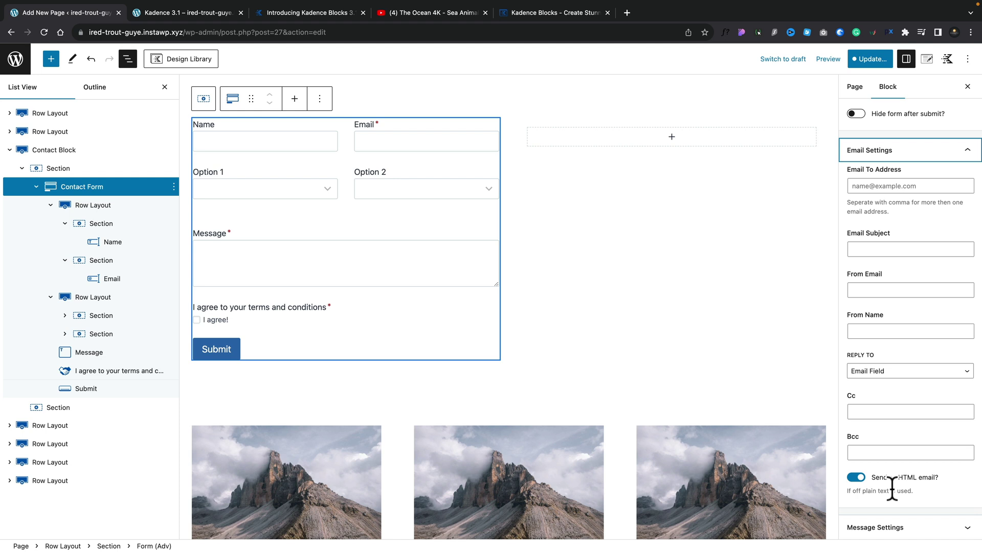
{"action": "scroll", "coordinate": [892, 491], "scroll_direction": "up", "scroll_amount": 5}
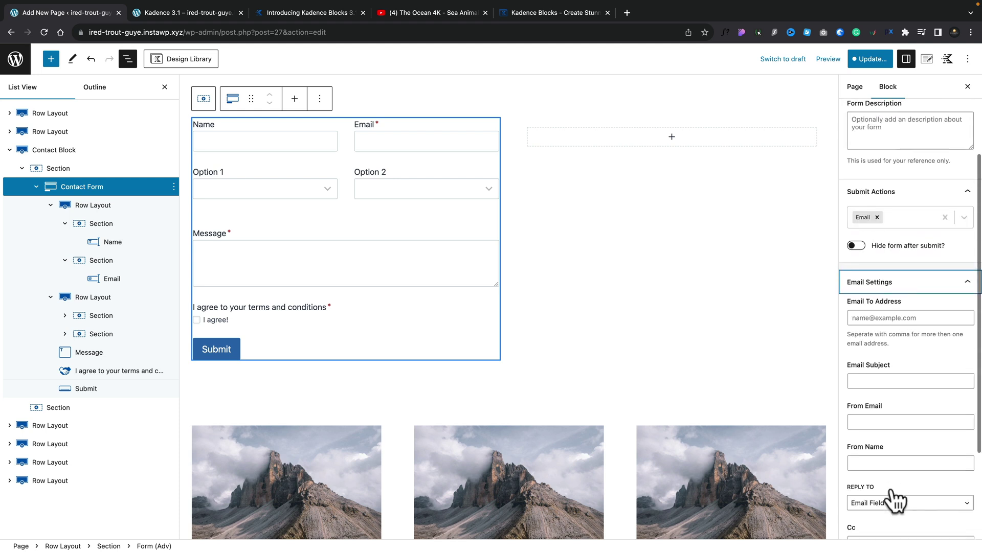
Add Redirect as a second submit action and expand its Redirect Settings
{"action": "left_click", "coordinate": [893, 226]}
{"action": "left_click", "coordinate": [878, 252]}
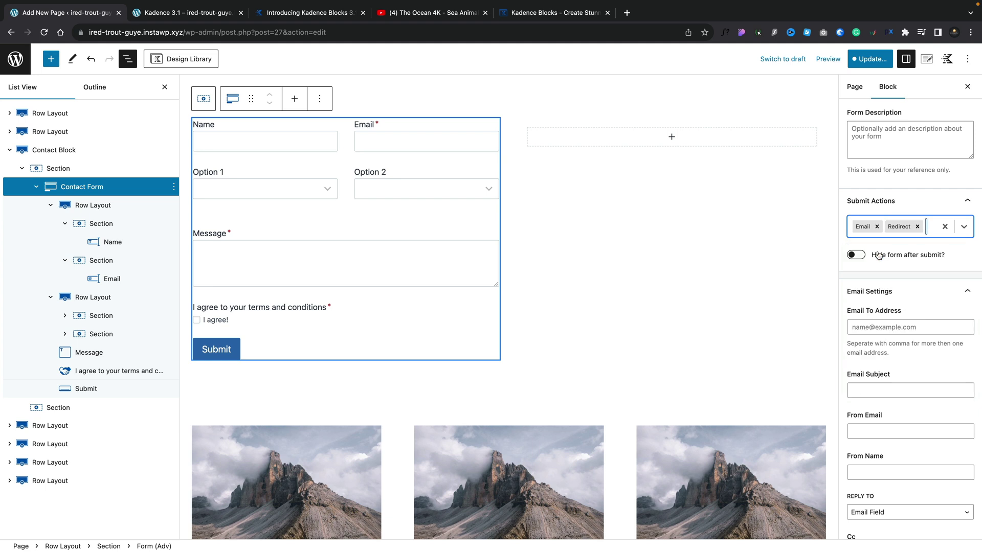
{"action": "left_click", "coordinate": [909, 293]}
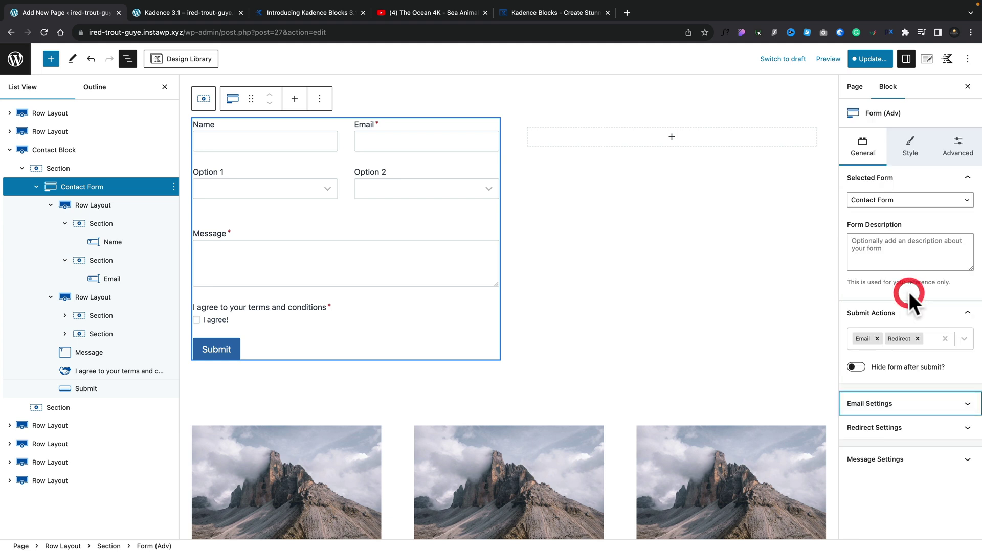
{"action": "left_click", "coordinate": [885, 428]}
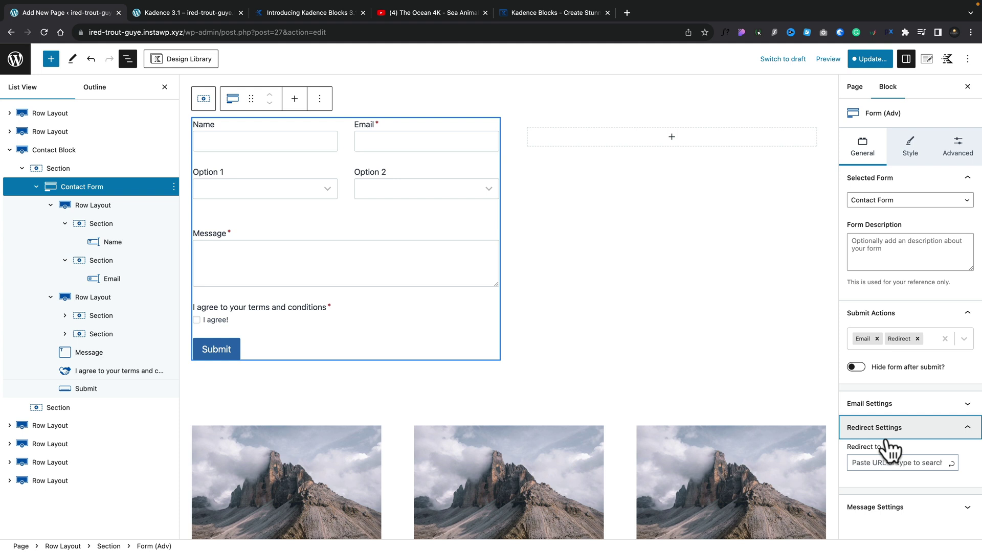
{"action": "left_click", "coordinate": [910, 151]}
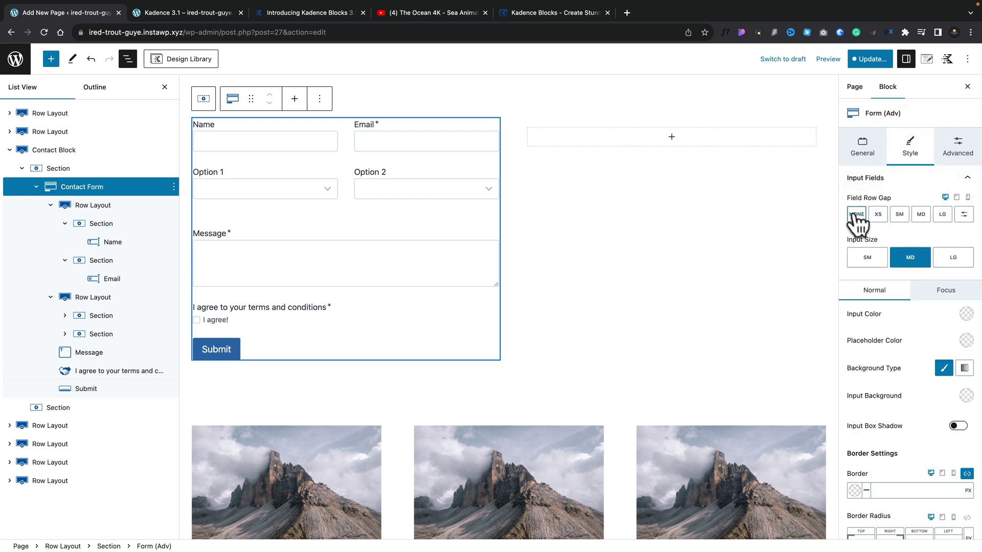
Set the form's field row gap to XS and its input colour to EDF2F7
{"action": "left_click", "coordinate": [879, 214]}
{"action": "scroll", "coordinate": [897, 373], "scroll_direction": "down", "scroll_amount": 3}
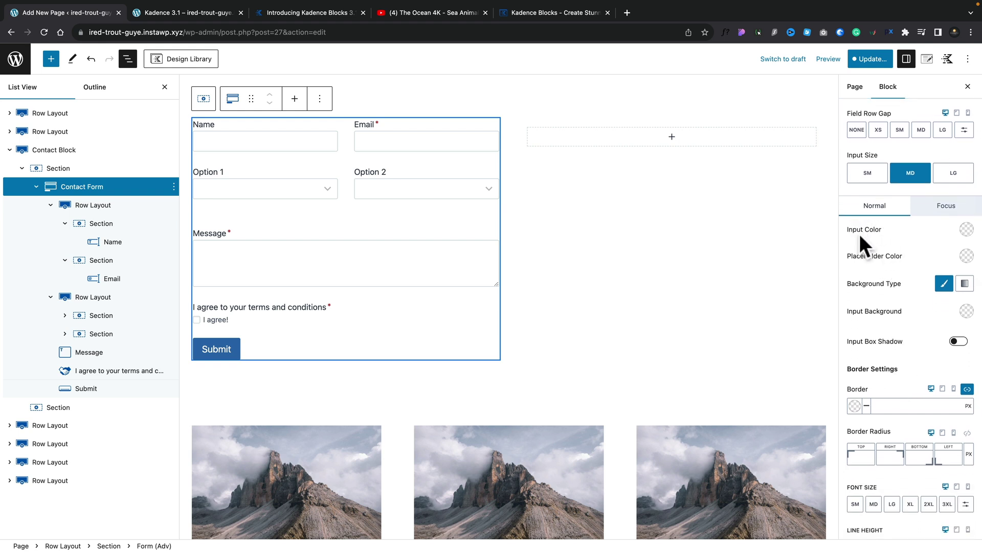
{"action": "left_click", "coordinate": [966, 230]}
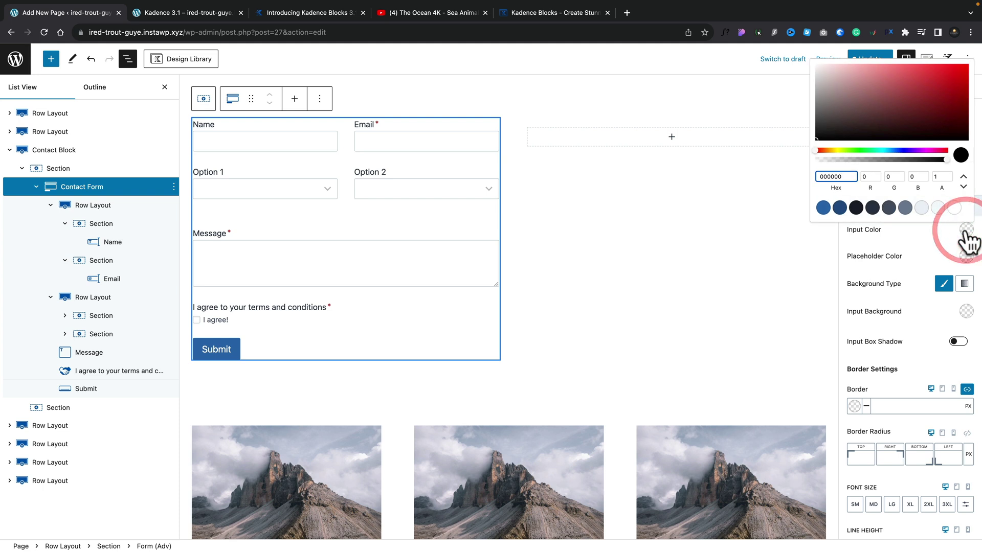
{"action": "left_click", "coordinate": [921, 209]}
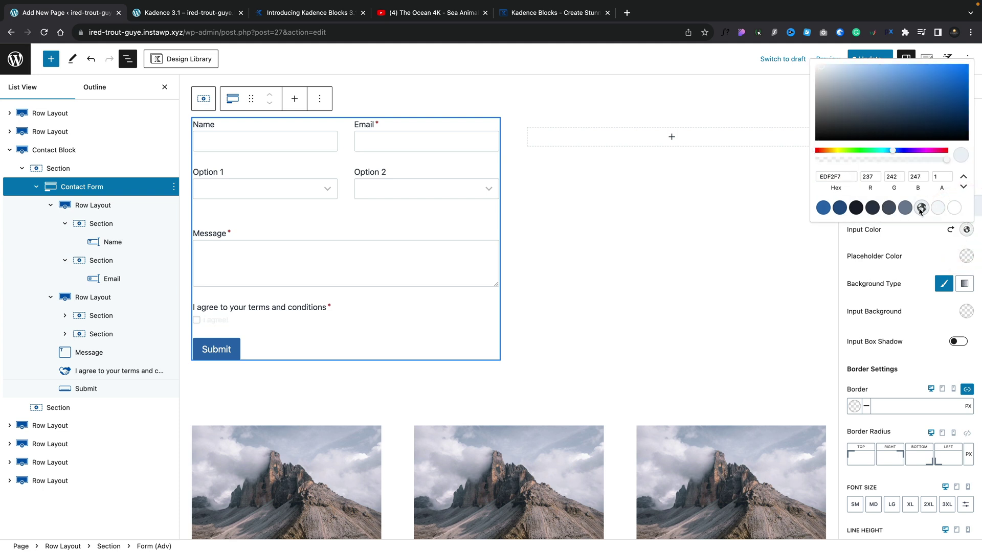
{"action": "left_click", "coordinate": [909, 240]}
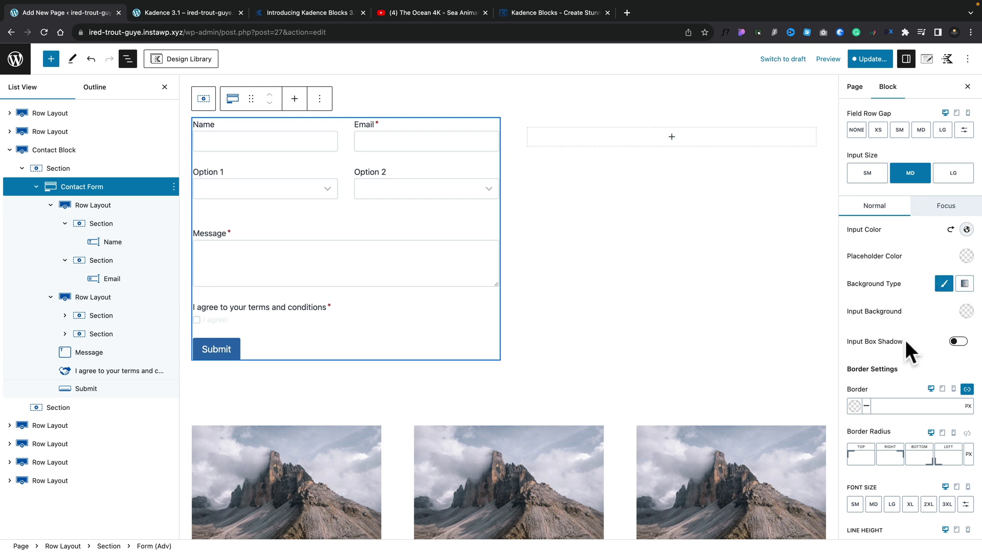
Set the input focus colour to 1A202C and begin saving the page
{"action": "left_click", "coordinate": [944, 211]}
{"action": "left_click", "coordinate": [966, 230]}
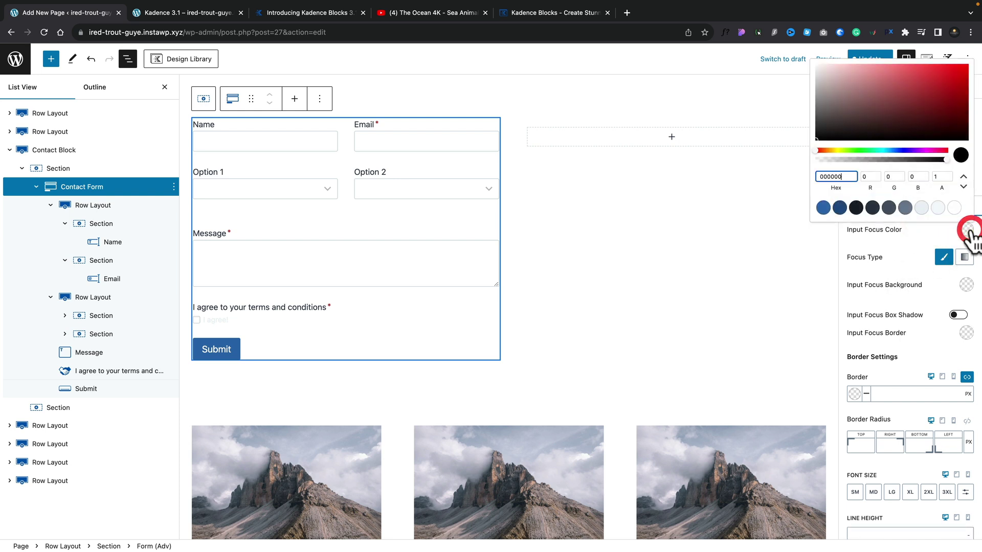
{"action": "left_click", "coordinate": [856, 207]}
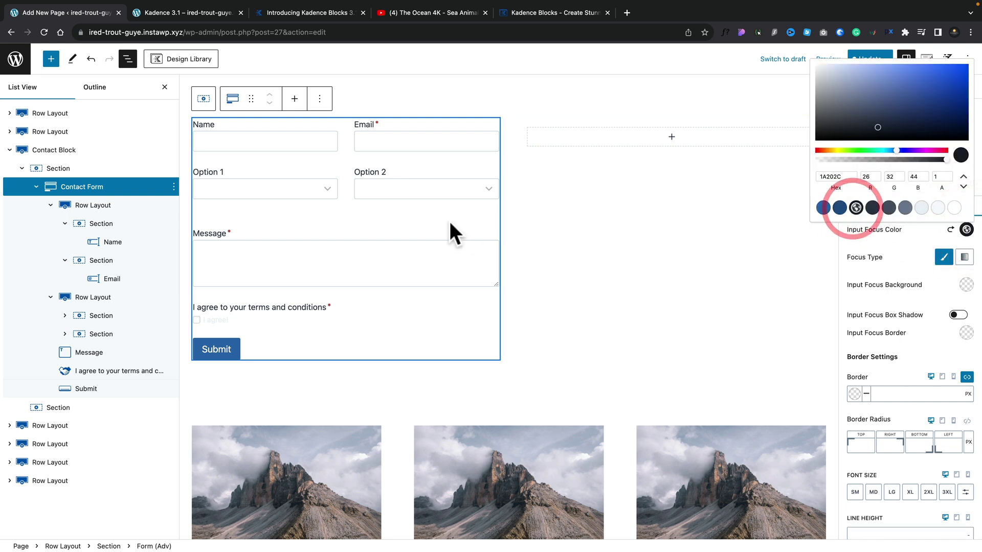
{"action": "left_click", "coordinate": [394, 145]}
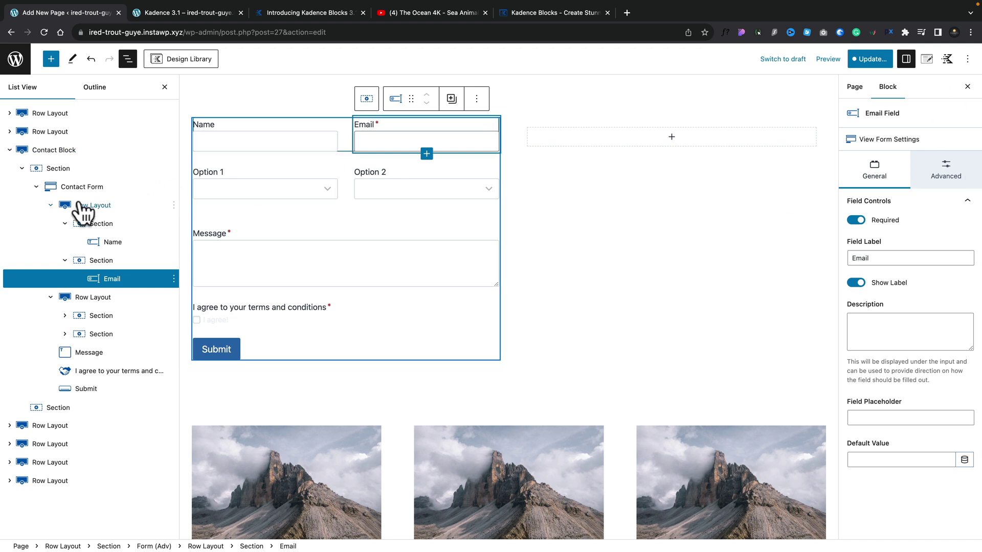
{"action": "left_click", "coordinate": [872, 60]}
Confirm the page save, then open the Contact Form from the Kadence forms list
{"action": "left_click", "coordinate": [873, 60]}
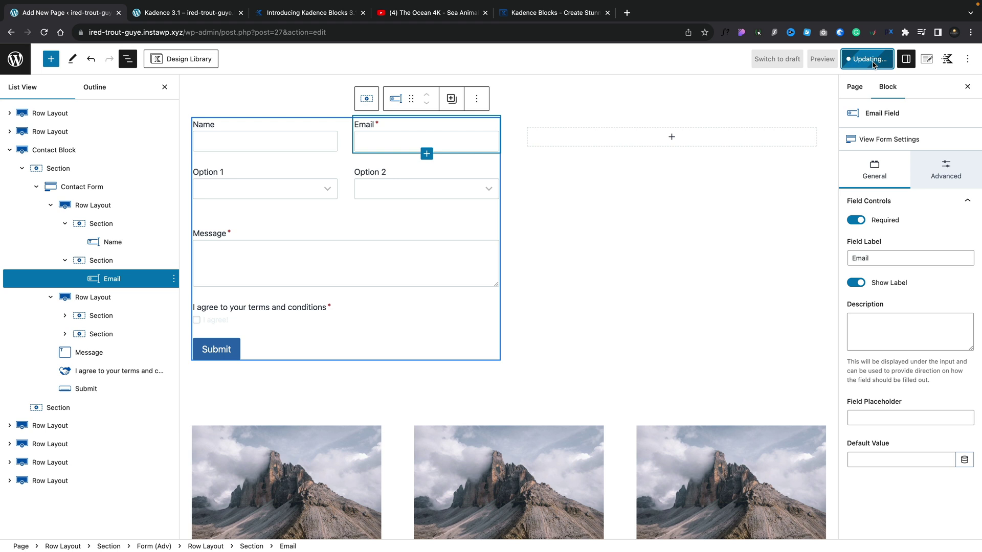
{"action": "left_click", "coordinate": [26, 65]}
{"action": "mouse_move", "coordinate": [57, 309]}
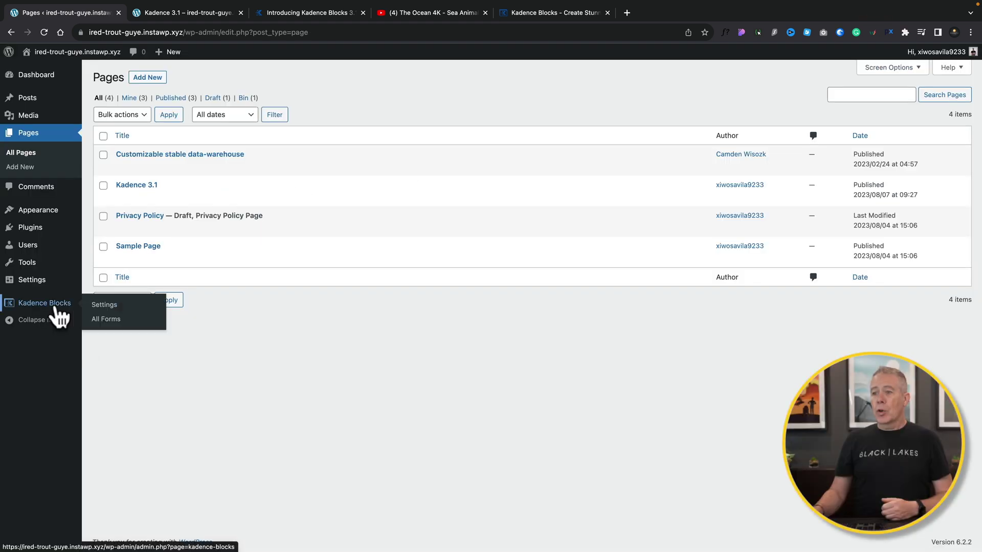
{"action": "left_click", "coordinate": [115, 320]}
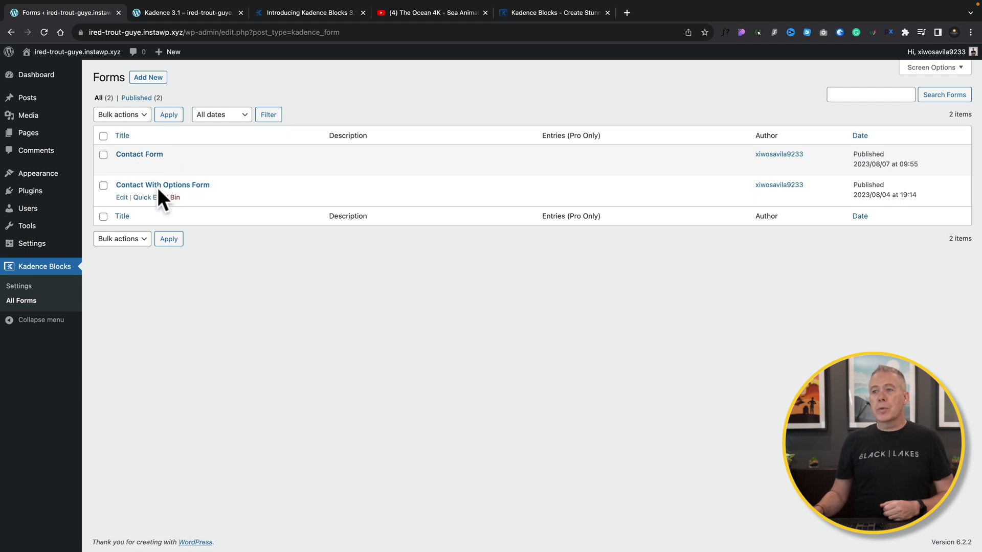
{"action": "left_click", "coordinate": [135, 155]}
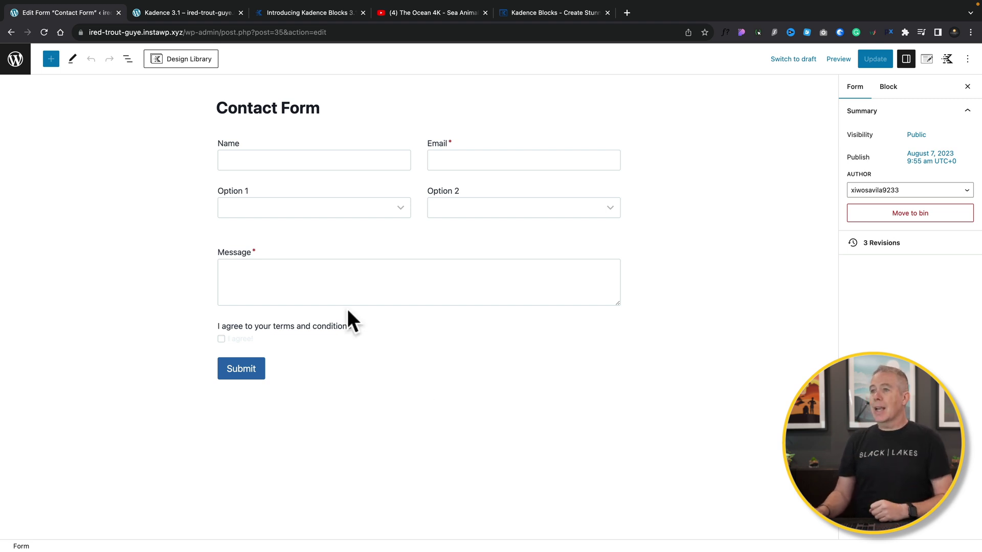
Expand the Form (Adv) block in List View to show its fields and select it
{"action": "left_click", "coordinate": [127, 59]}
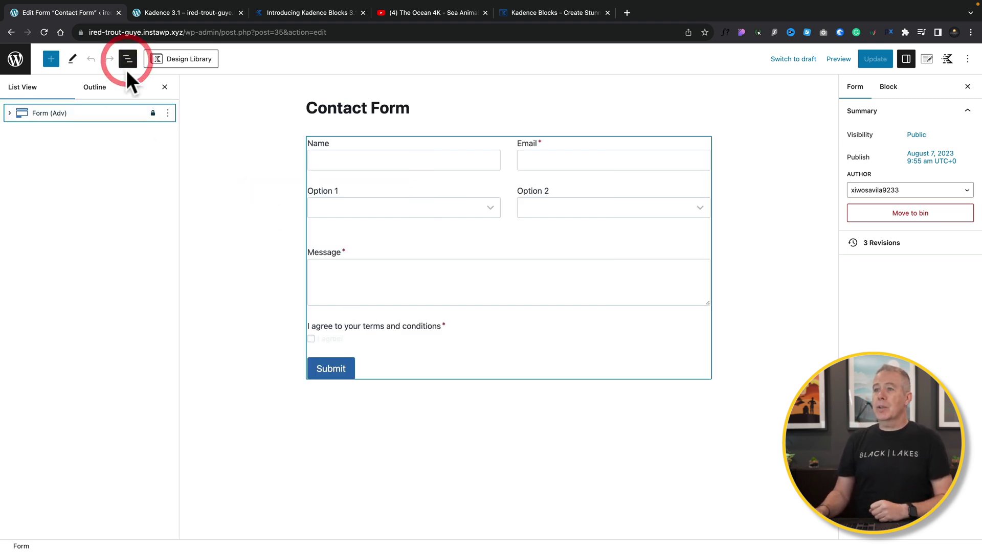
{"action": "left_click", "coordinate": [10, 113]}
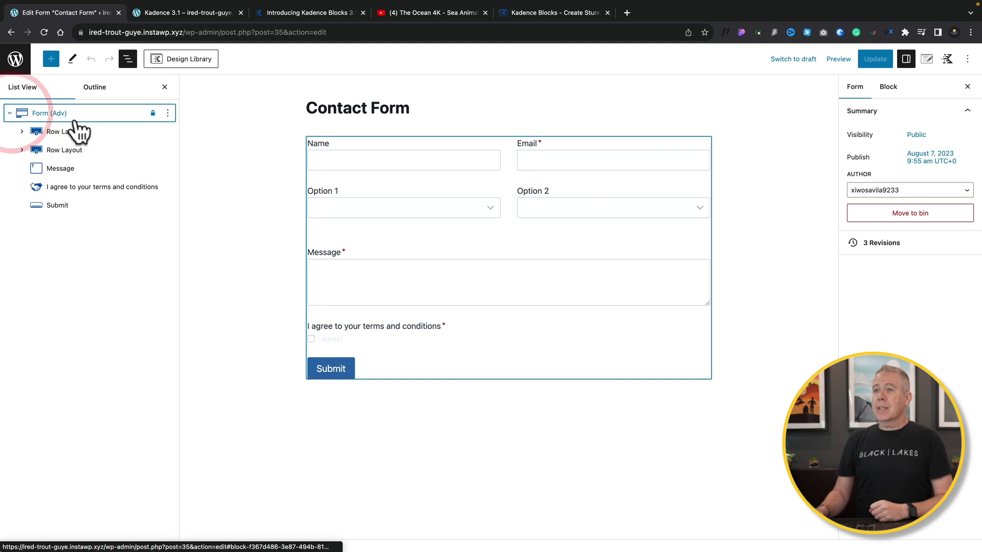
{"action": "left_click", "coordinate": [55, 113]}
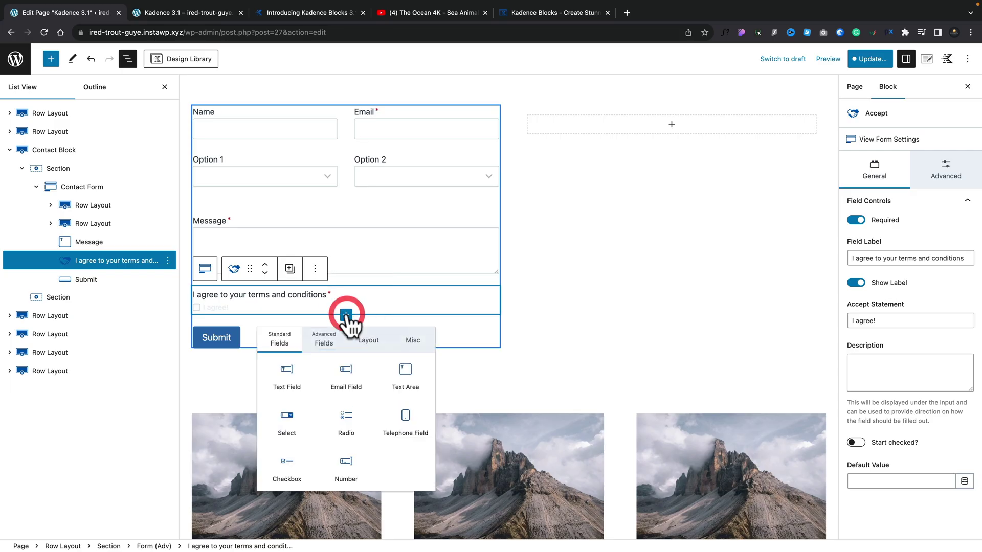
Insert a Captcha field from the Misc tab after the terms checkbox and review its captcha types
{"action": "left_click", "coordinate": [369, 342]}
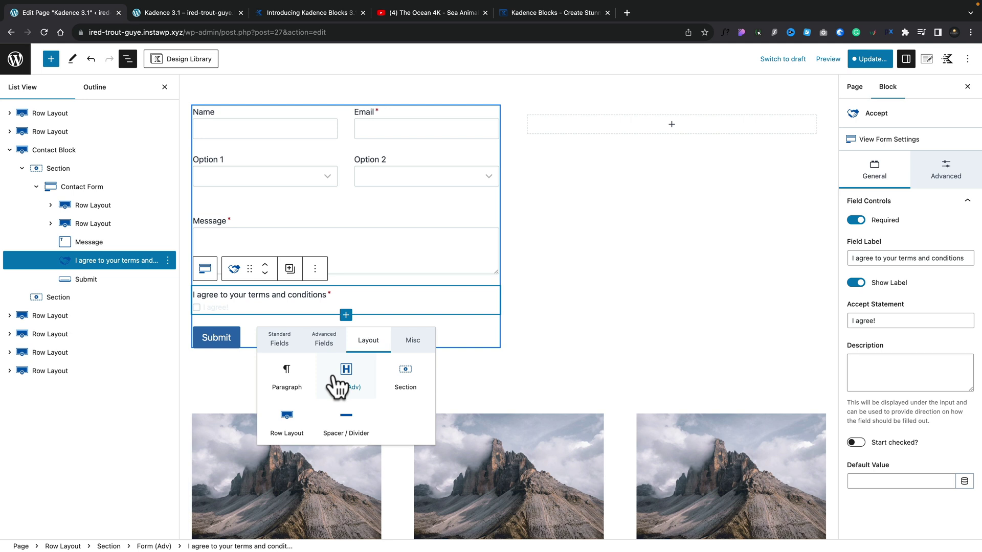
{"action": "left_click", "coordinate": [408, 341]}
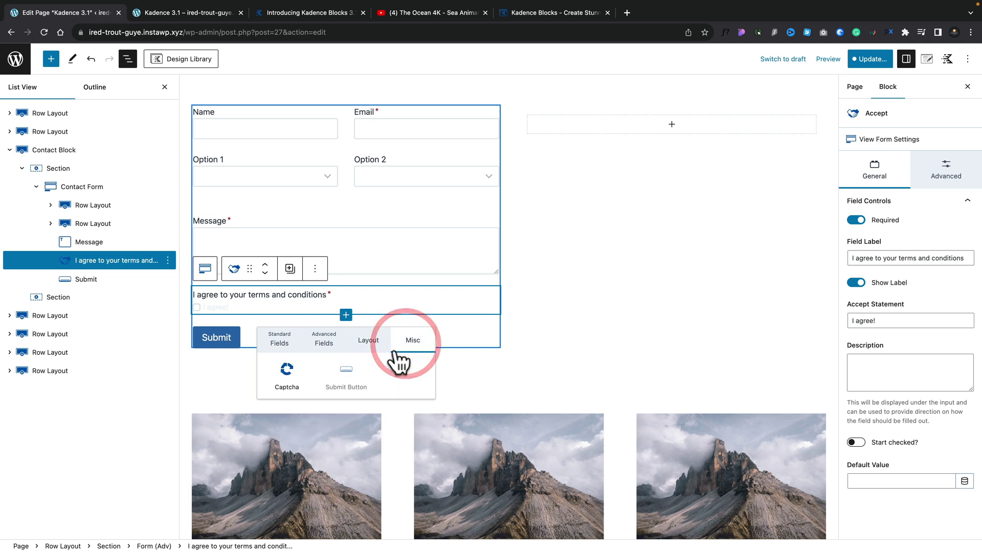
{"action": "left_click", "coordinate": [291, 376]}
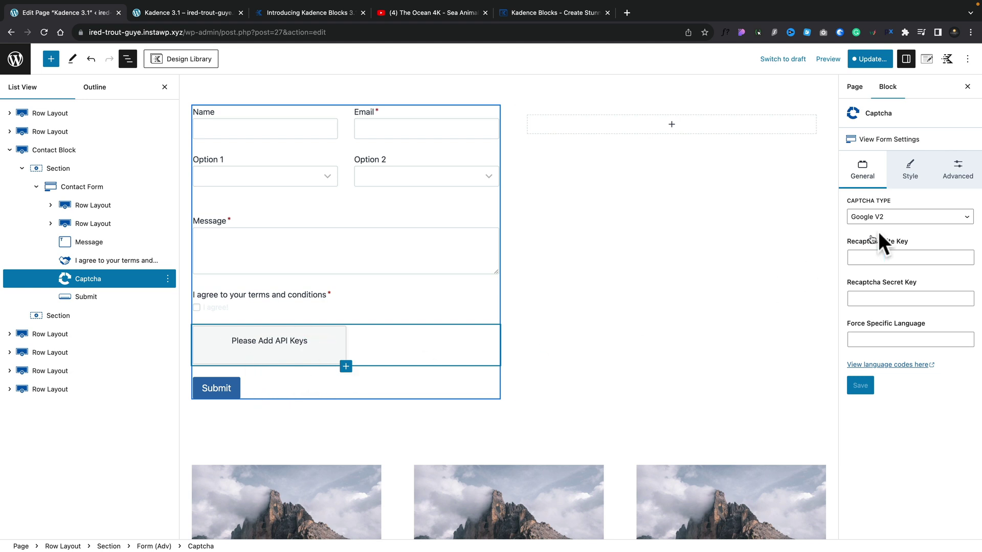
{"action": "left_click", "coordinate": [898, 216]}
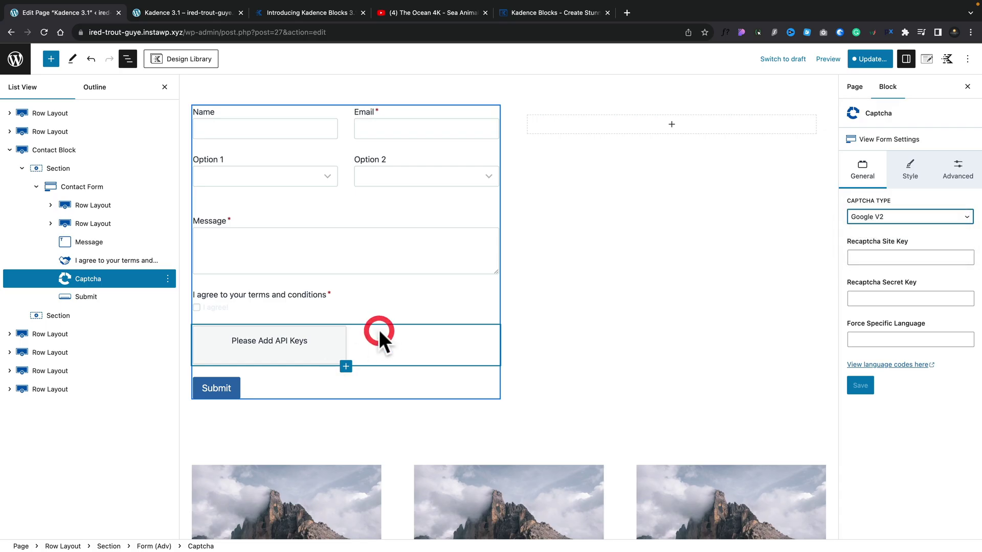
{"action": "left_click", "coordinate": [168, 278]}
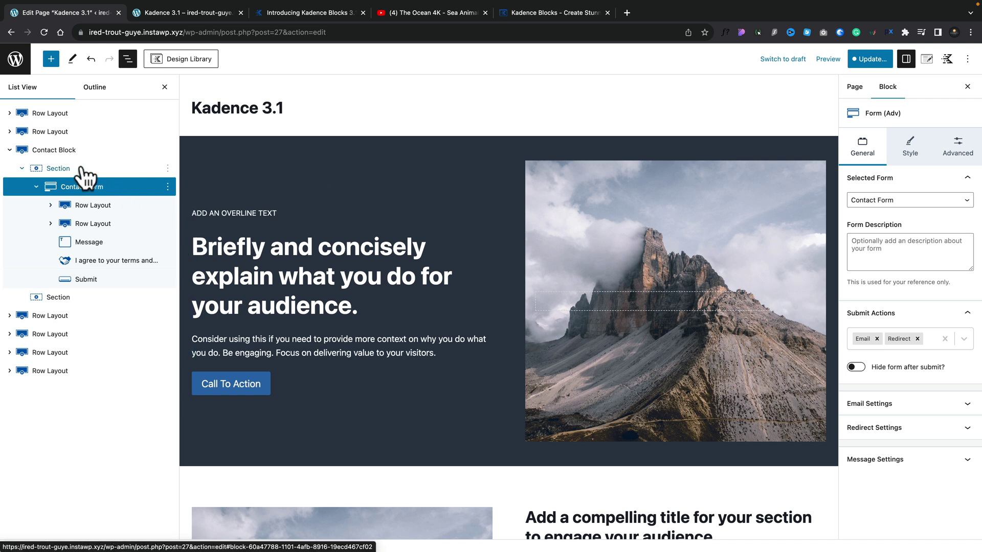
Rename the top Row Layout to 'Hero Section'
{"action": "left_click", "coordinate": [59, 114]}
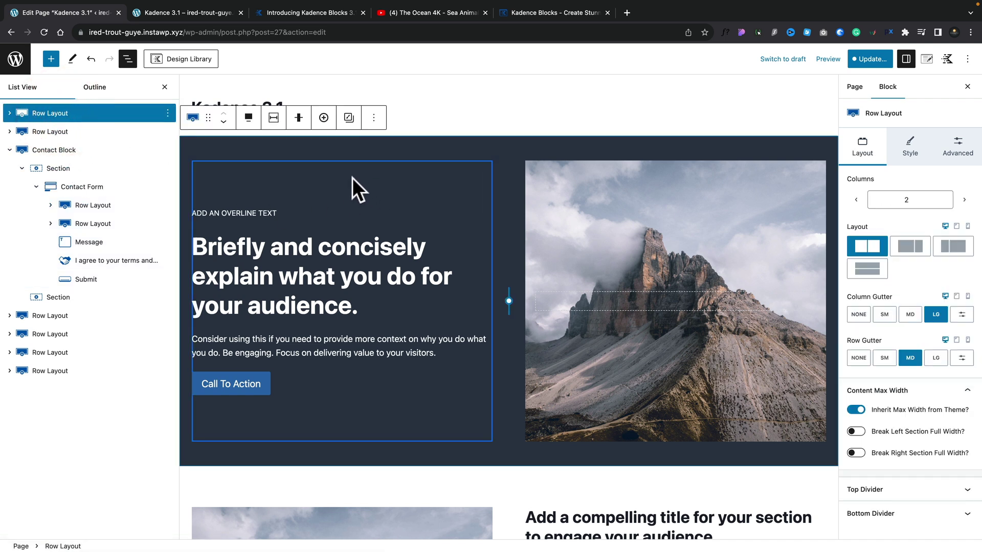
{"action": "left_click", "coordinate": [168, 113]}
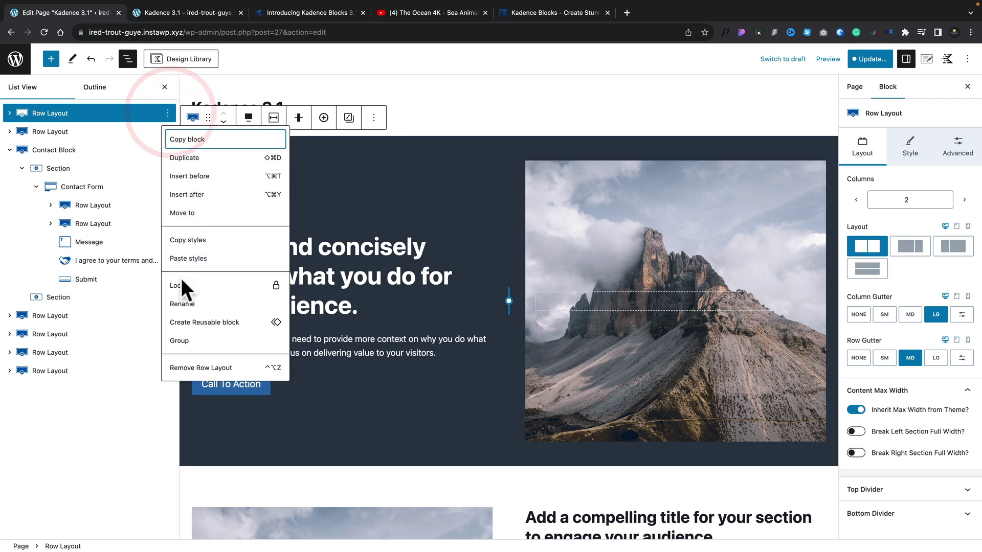
{"action": "left_click", "coordinate": [180, 304]}
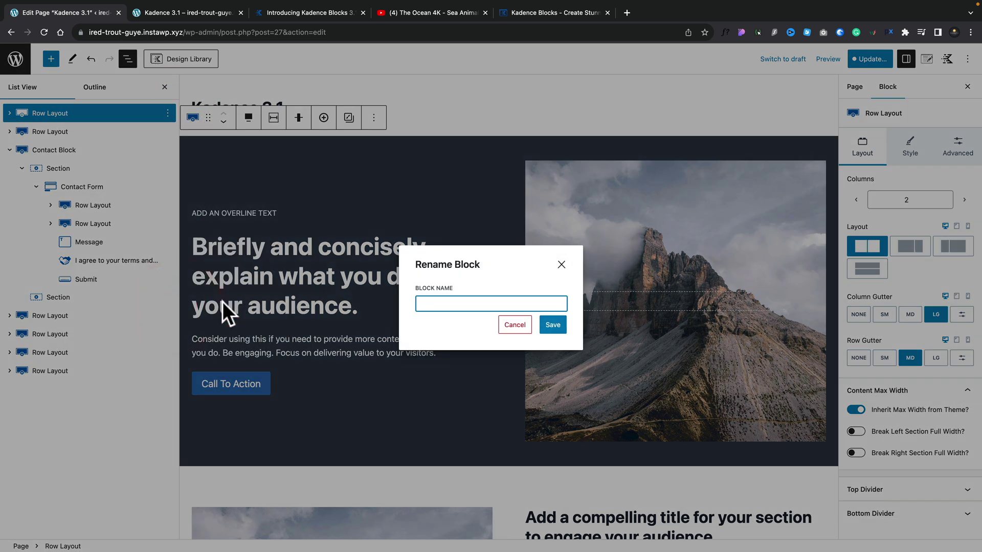
{"action": "type", "text": "Hero Section"}
{"action": "key", "text": "Return"}
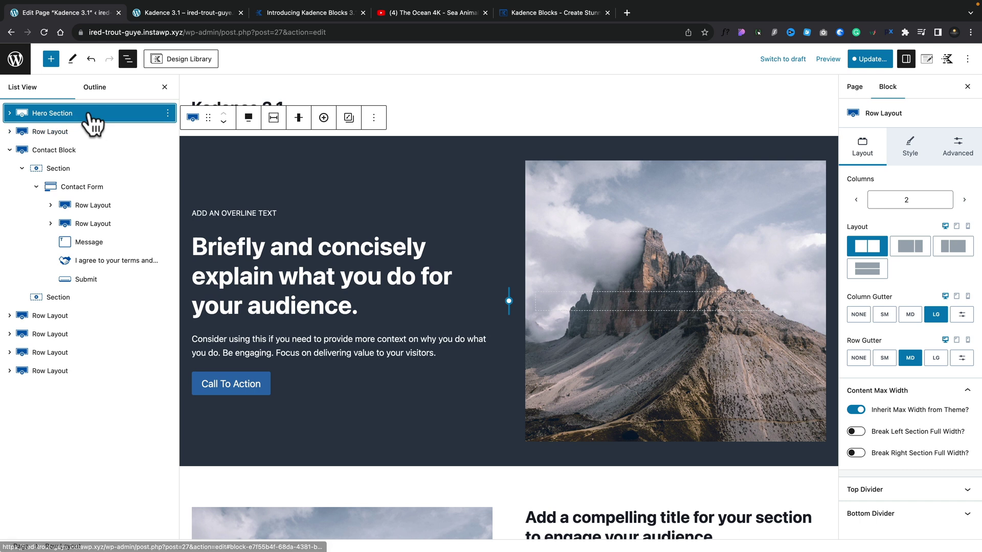
{"action": "left_click", "coordinate": [88, 114]}
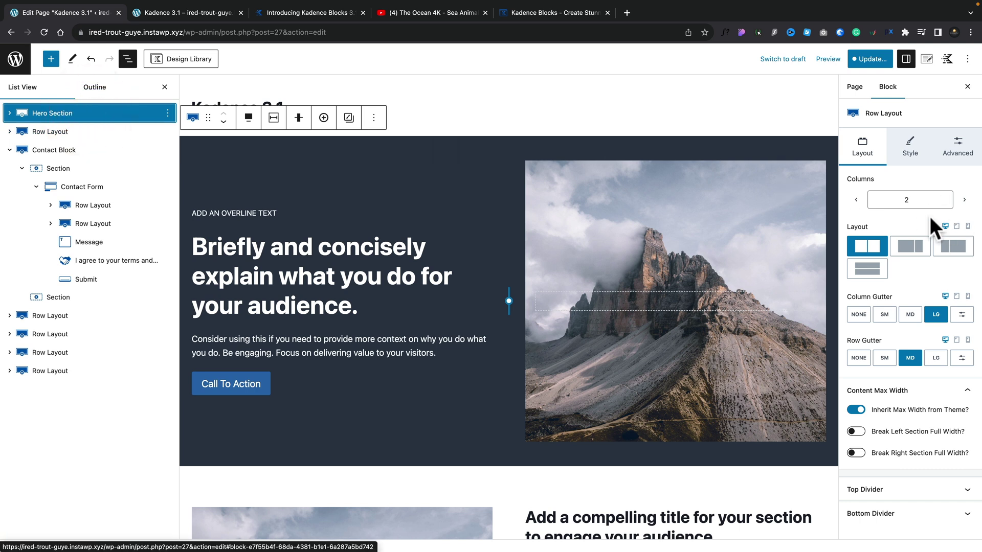
Give the Hero Section a video background with YouTube as the video source
{"action": "left_click", "coordinate": [911, 141]}
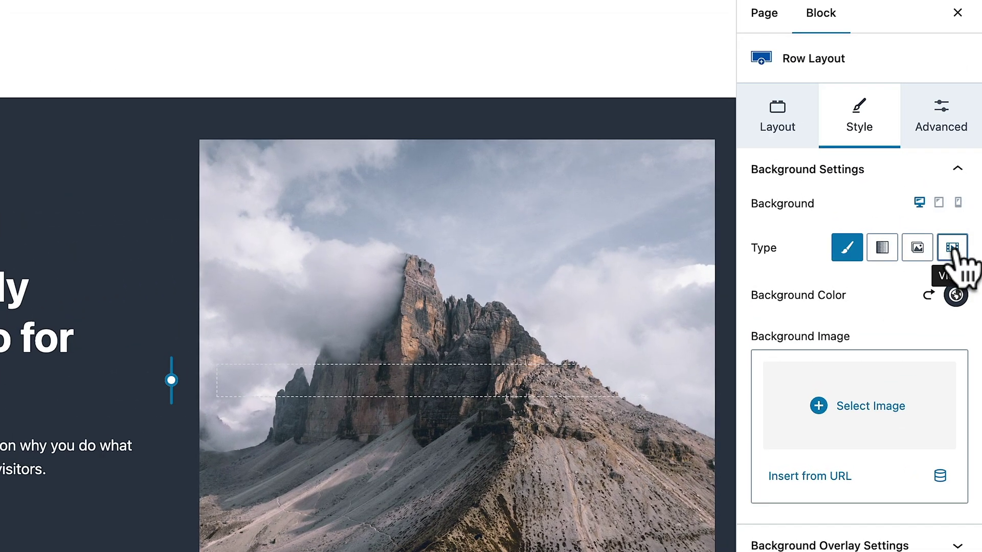
{"action": "left_click", "coordinate": [952, 248]}
{"action": "left_click", "coordinate": [910, 318]}
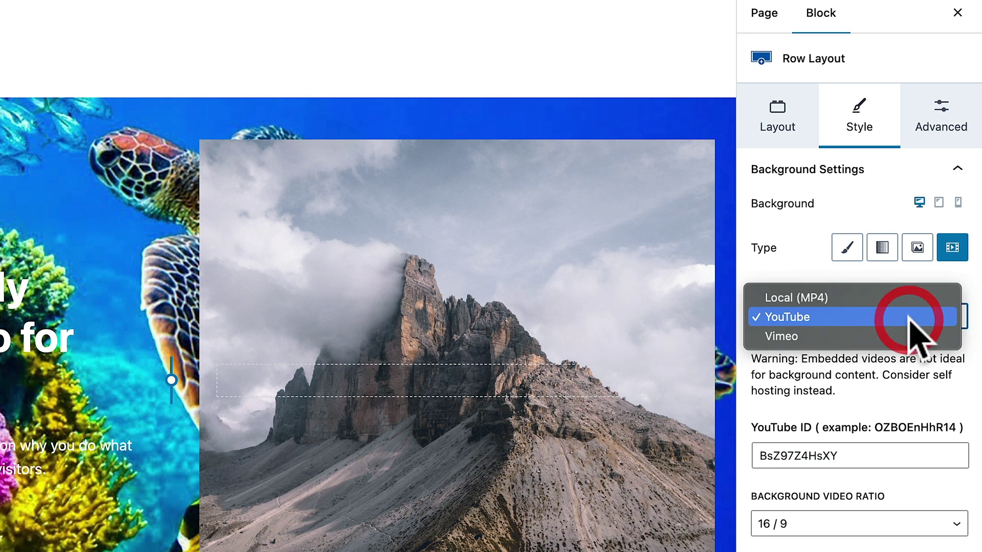
{"action": "left_click", "coordinate": [866, 299]}
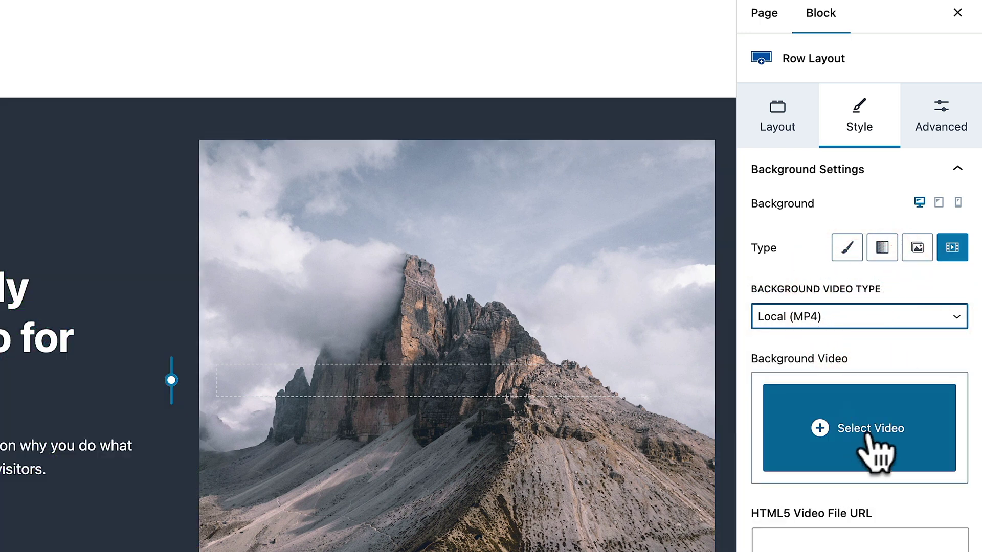
{"action": "left_click", "coordinate": [844, 320]}
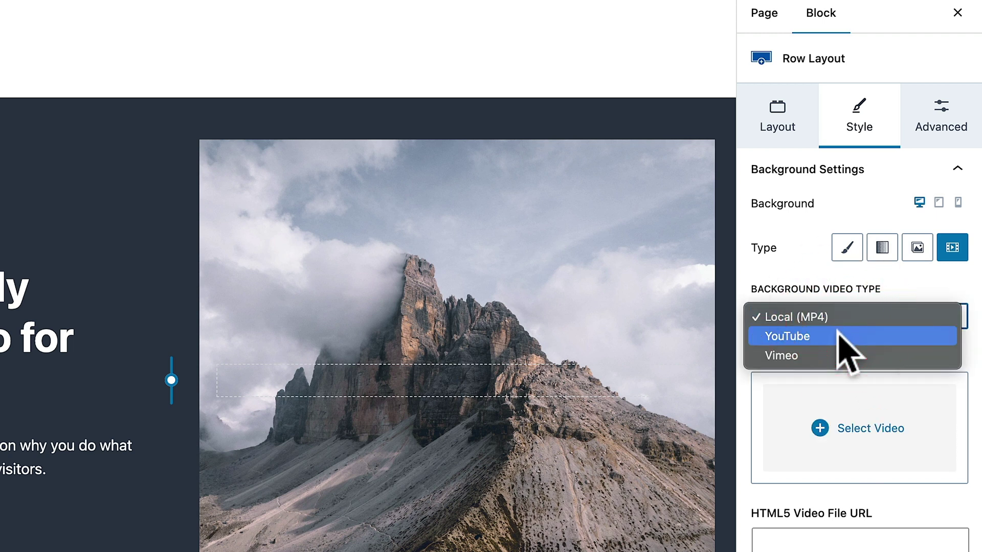
{"action": "left_click", "coordinate": [839, 335]}
{"action": "left_click_drag", "start_coordinate": [844, 457], "coordinate": [760, 455]}
{"action": "left_click", "coordinate": [849, 452]}
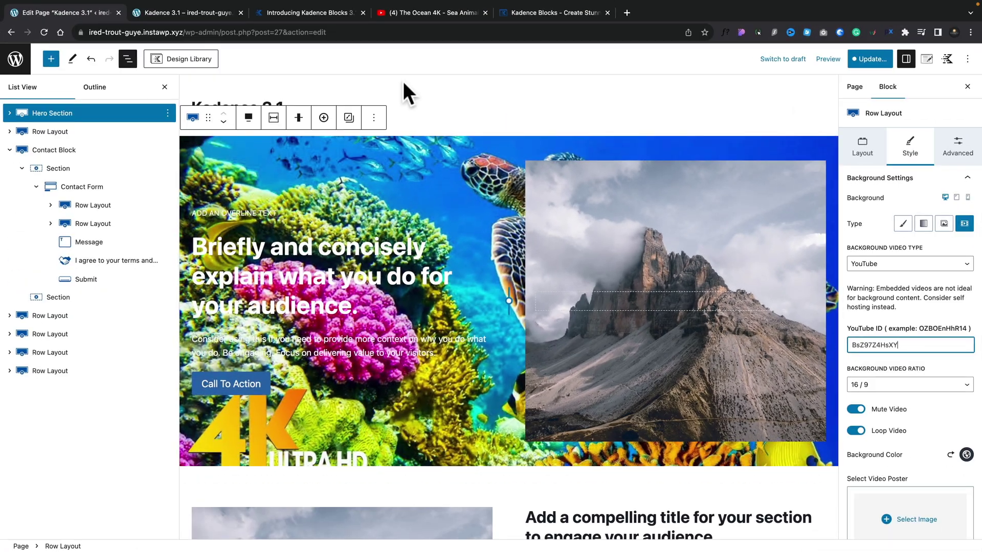
{"action": "left_click", "coordinate": [422, 14]}
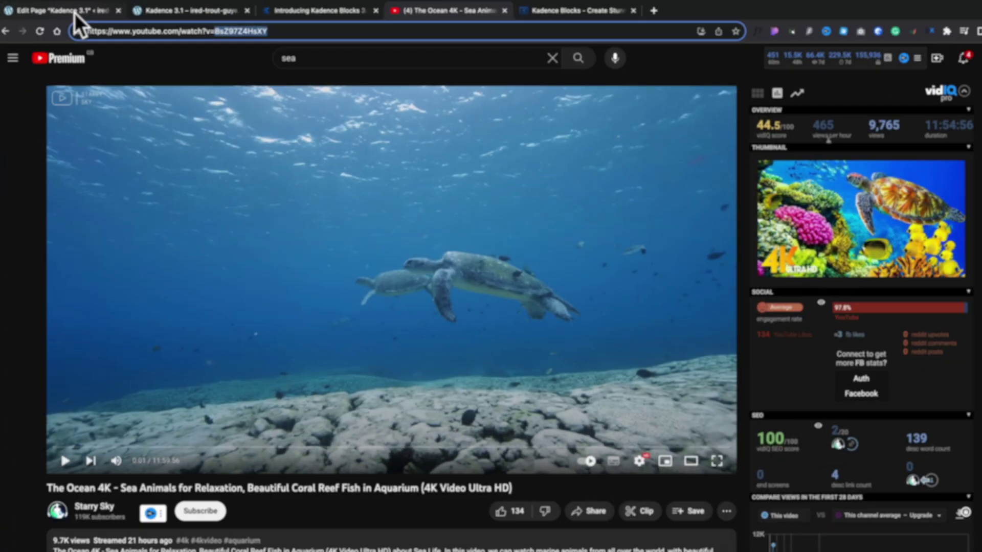
Return to the Edit Page tab after checking the ocean video's v= ID
{"action": "left_click", "coordinate": [74, 14]}
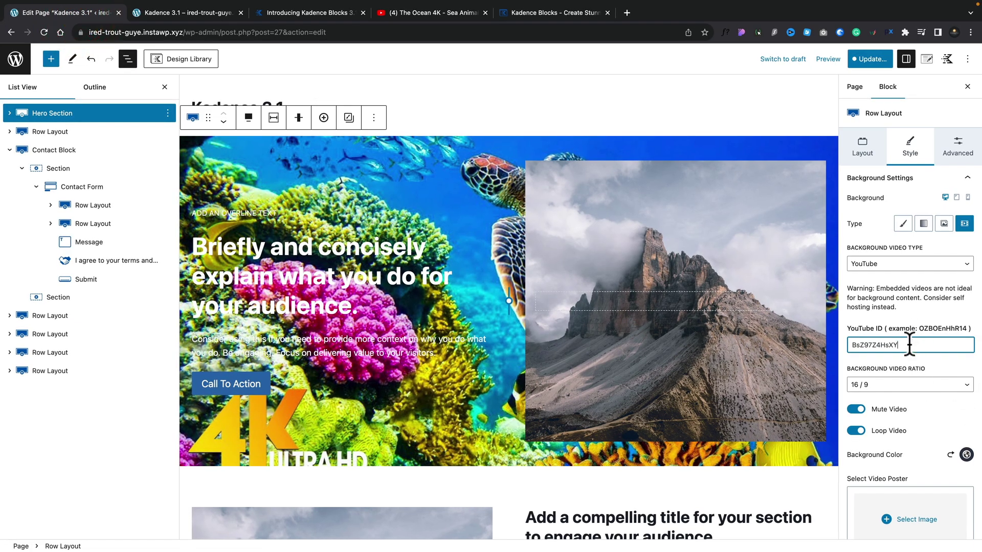
Keep the background video's aspect ratio at 16/9
{"action": "left_click", "coordinate": [900, 393]}
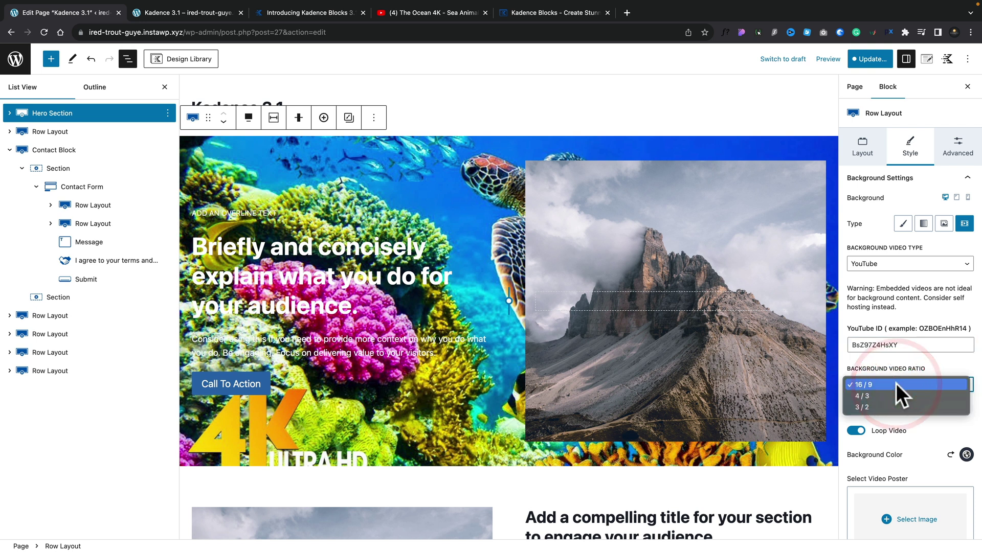
{"action": "left_click", "coordinate": [903, 381]}
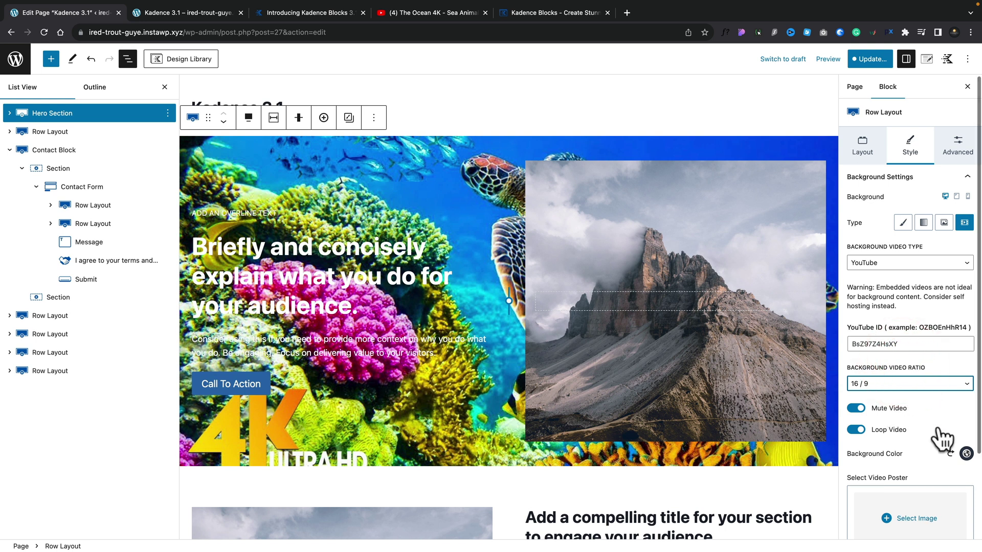
{"action": "scroll", "coordinate": [936, 430], "scroll_direction": "down", "scroll_amount": 3}
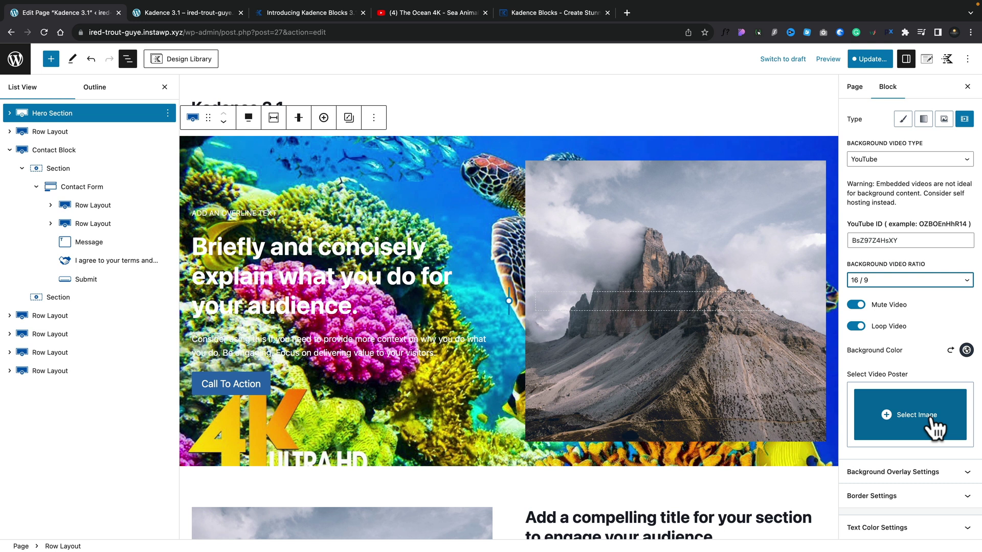
Give the hero video background a dark 1A202C overlay at 30 opacity
{"action": "left_click", "coordinate": [911, 468]}
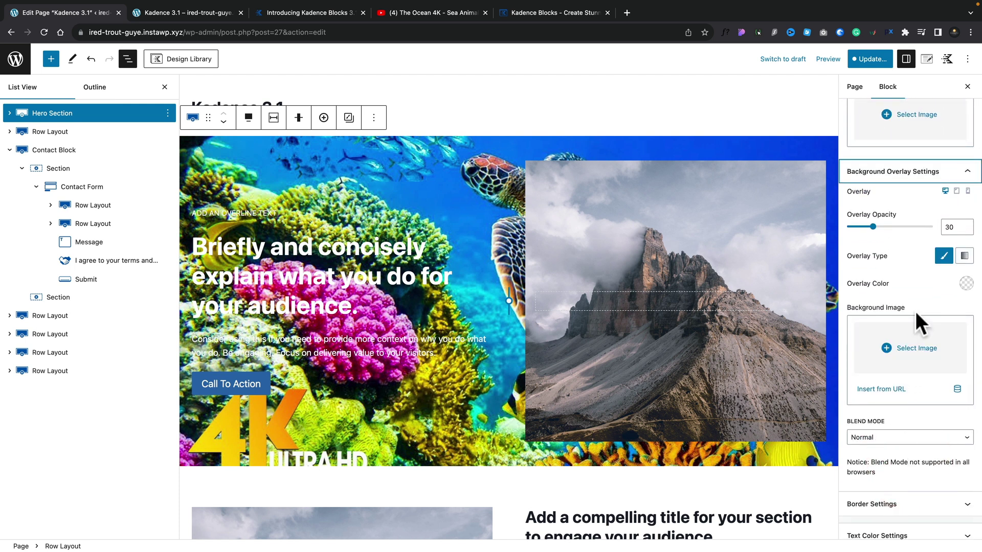
{"action": "left_click", "coordinate": [964, 284]}
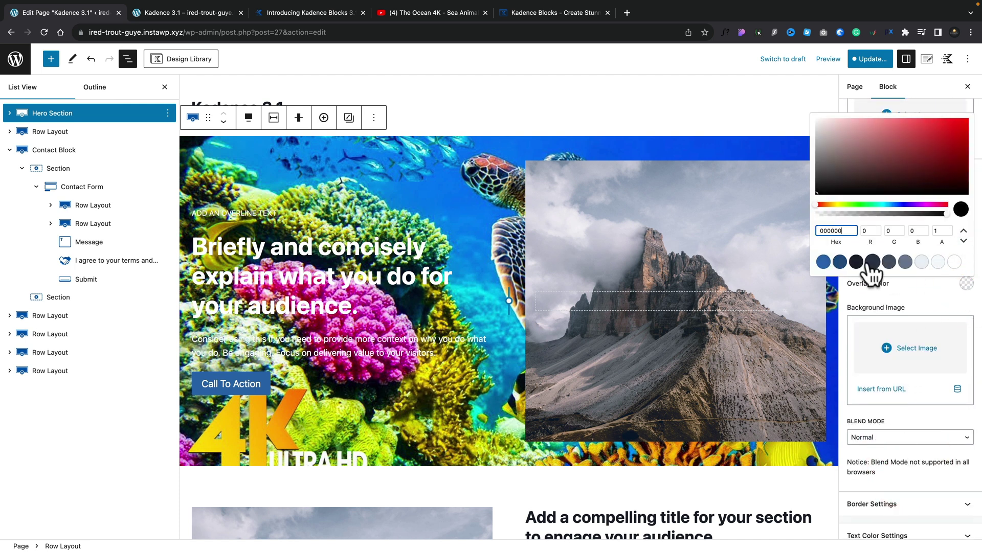
{"action": "left_click", "coordinate": [856, 262]}
{"action": "left_click", "coordinate": [920, 298]}
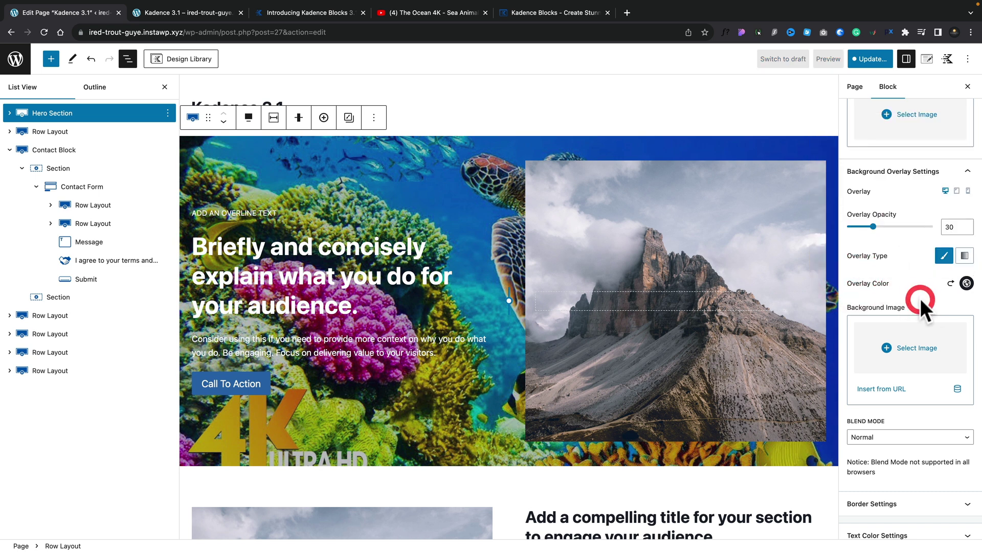
{"action": "left_click", "coordinate": [967, 284]}
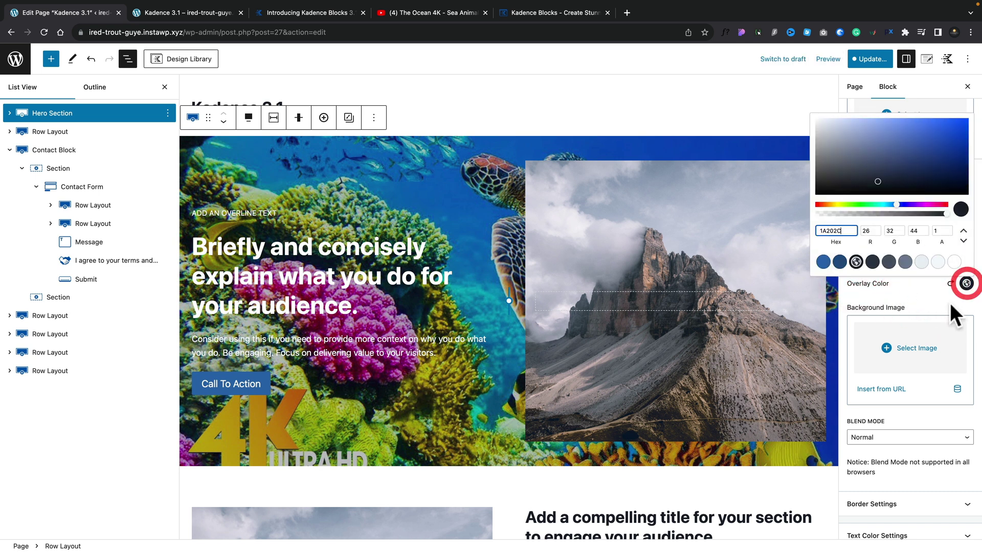
{"action": "mouse_move", "coordinate": [947, 213]}
{"action": "left_mouse_down"}
{"action": "mouse_move", "coordinate": [882, 213]}
{"action": "mouse_move", "coordinate": [958, 214]}
{"action": "mouse_move", "coordinate": [885, 214]}
{"action": "mouse_move", "coordinate": [946, 213]}
{"action": "left_mouse_up"}
{"action": "left_click", "coordinate": [924, 293]}
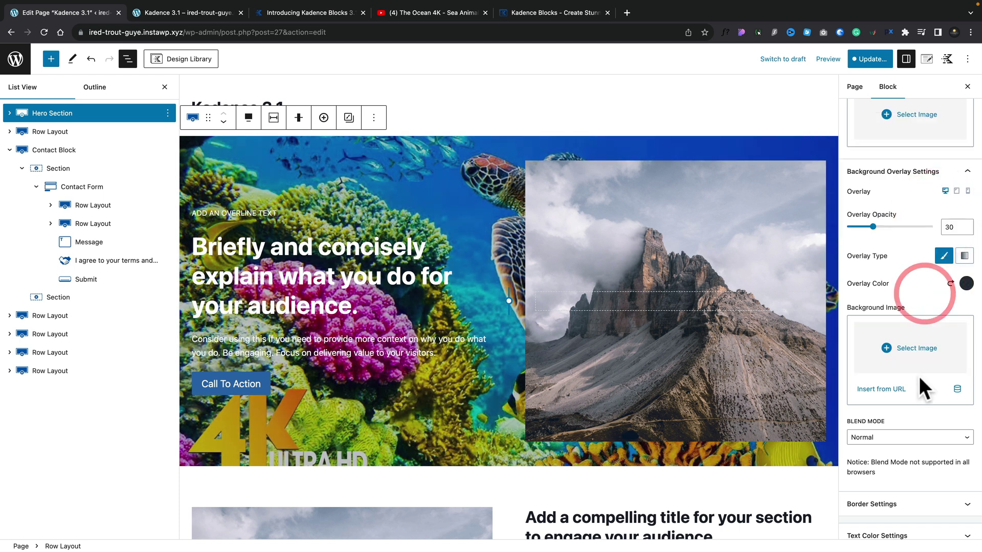
Save the page with Update
{"action": "scroll", "coordinate": [919, 376], "scroll_direction": "down", "scroll_amount": 1}
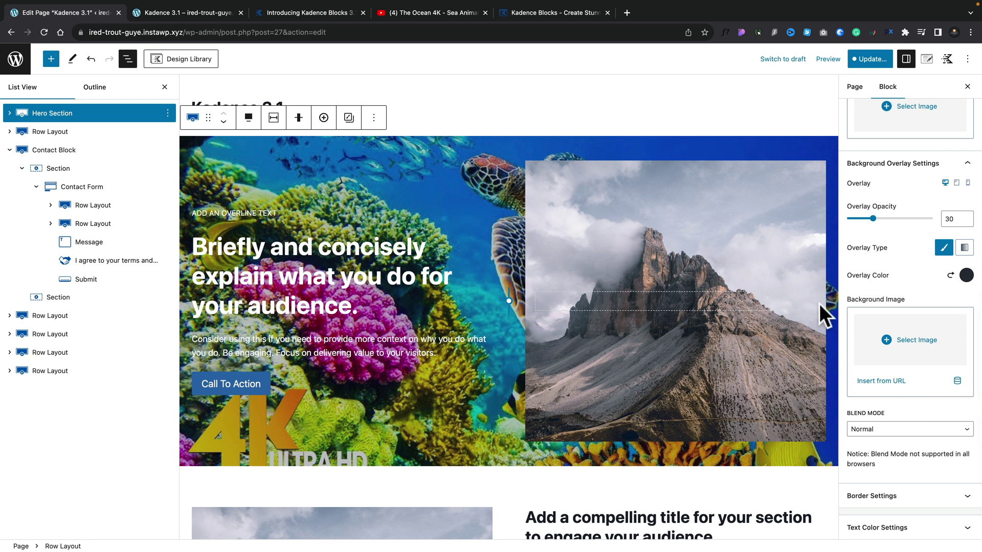
{"action": "left_click", "coordinate": [866, 59]}
{"action": "left_click", "coordinate": [862, 60]}
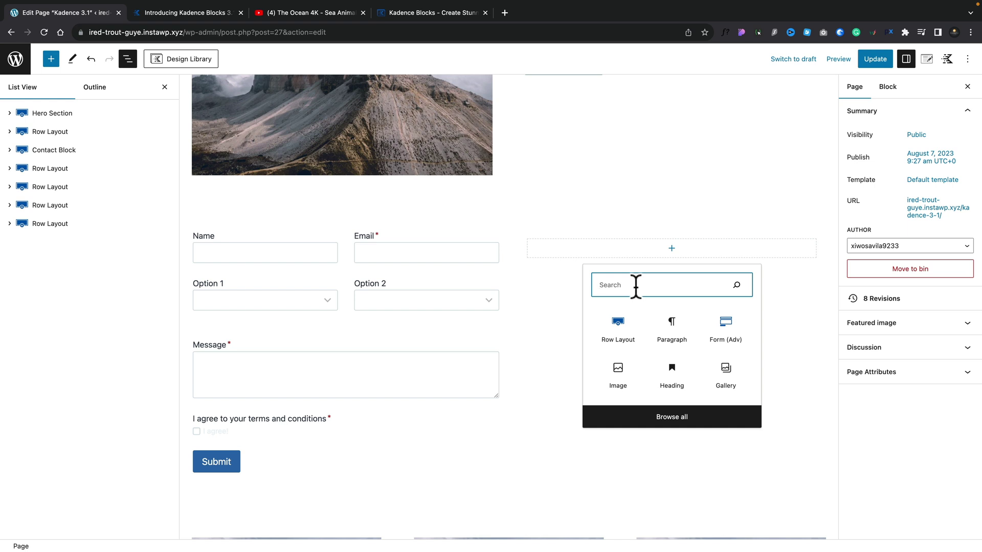
Insert a Progress Bar block, found via 'prog', into the empty column beside the form
{"action": "type", "text": "progres"}
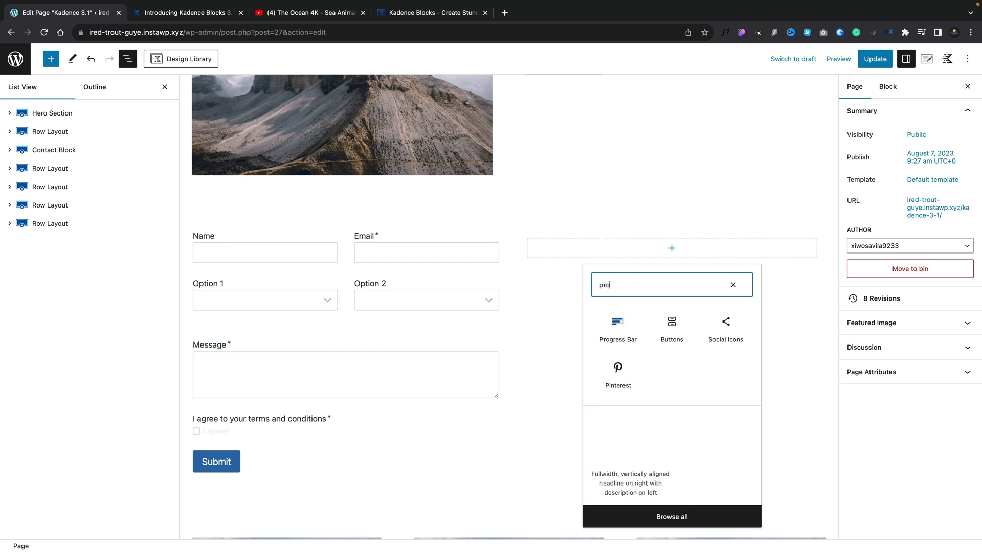
{"action": "left_click", "coordinate": [619, 327]}
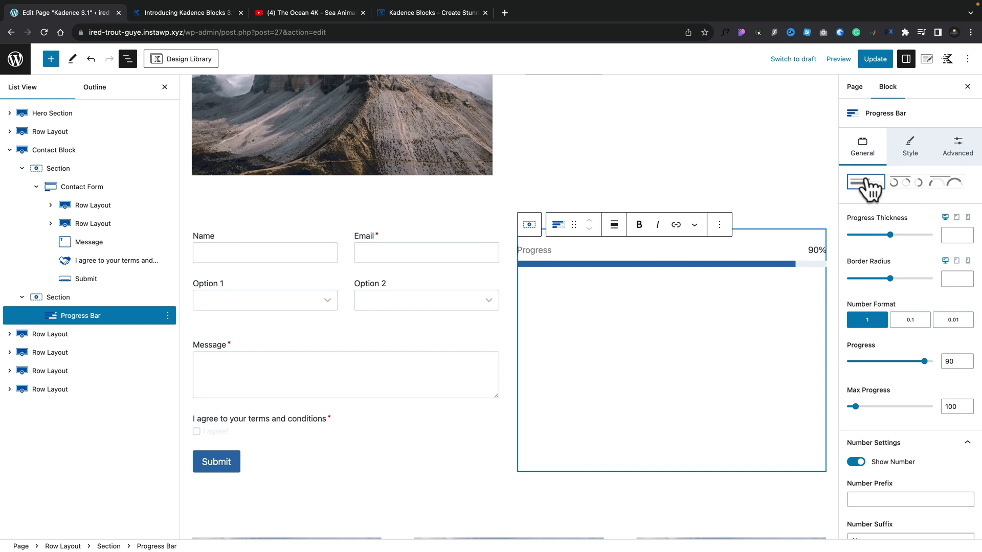
Make the progress bar a semicircle with thickness 26.25, format 0.1, progress 57.3 of 360.1
{"action": "left_click", "coordinate": [908, 183]}
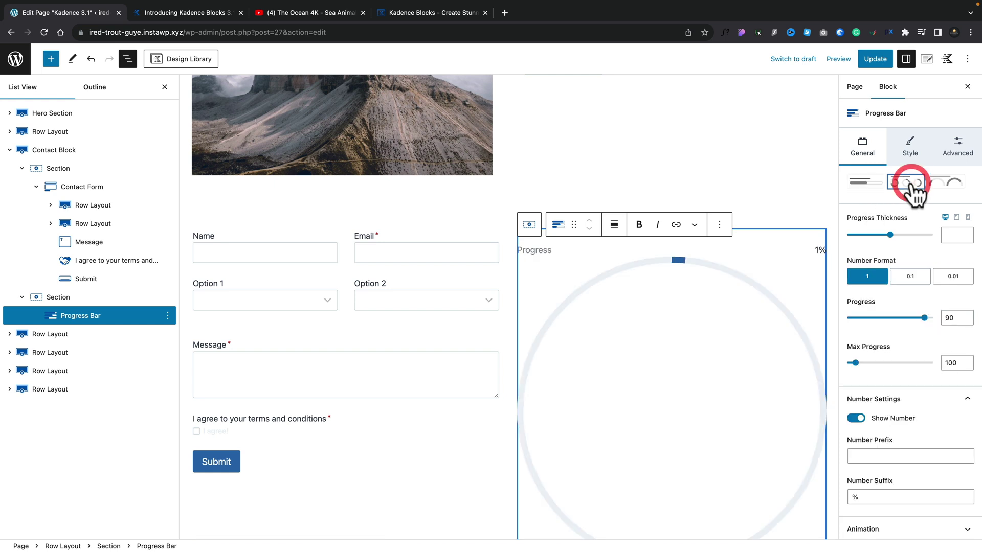
{"action": "left_click", "coordinate": [946, 183]}
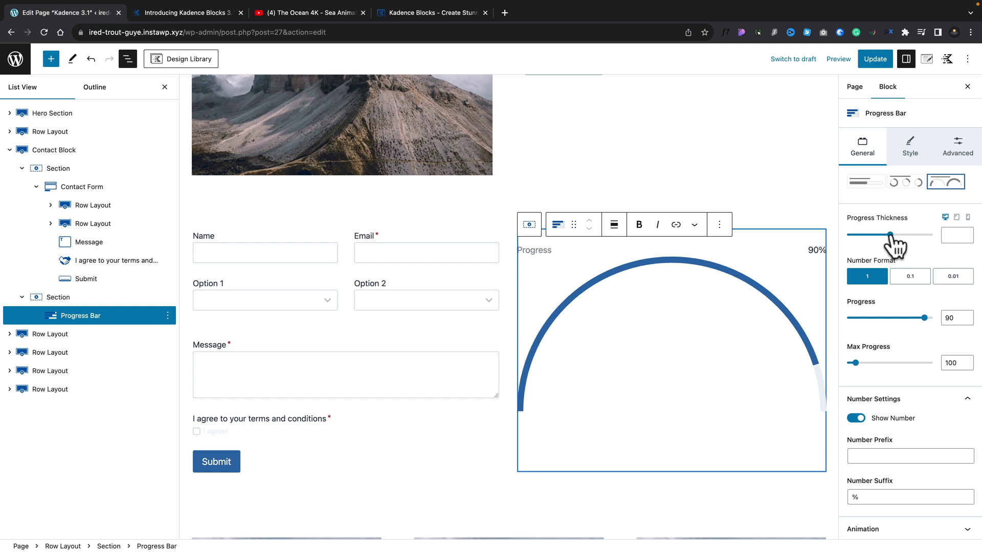
{"action": "left_click_drag", "start_coordinate": [891, 235], "coordinate": [893, 235]}
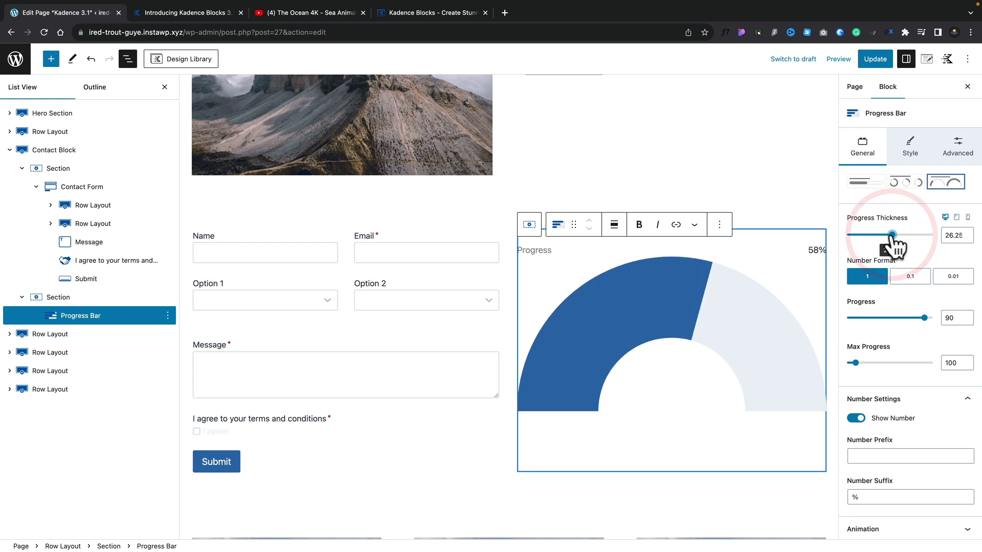
{"action": "left_click", "coordinate": [912, 276]}
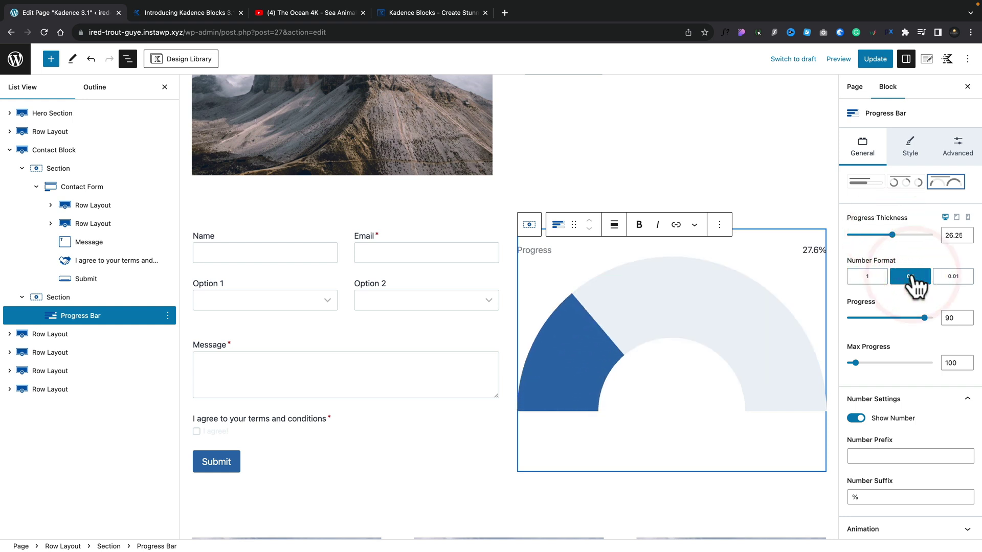
{"action": "left_click_drag", "start_coordinate": [925, 319], "coordinate": [896, 318]}
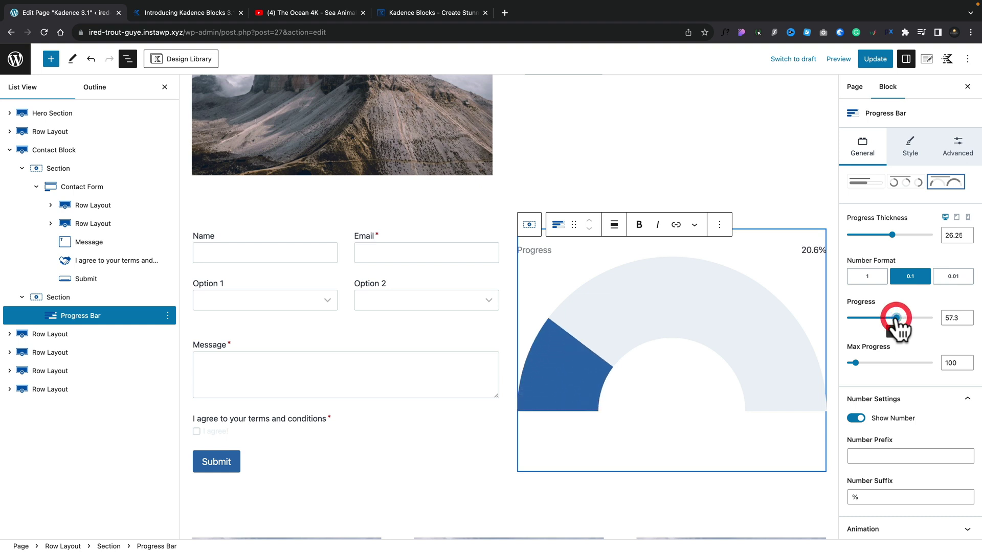
{"action": "scroll", "coordinate": [899, 330], "scroll_direction": "down", "scroll_amount": 1}
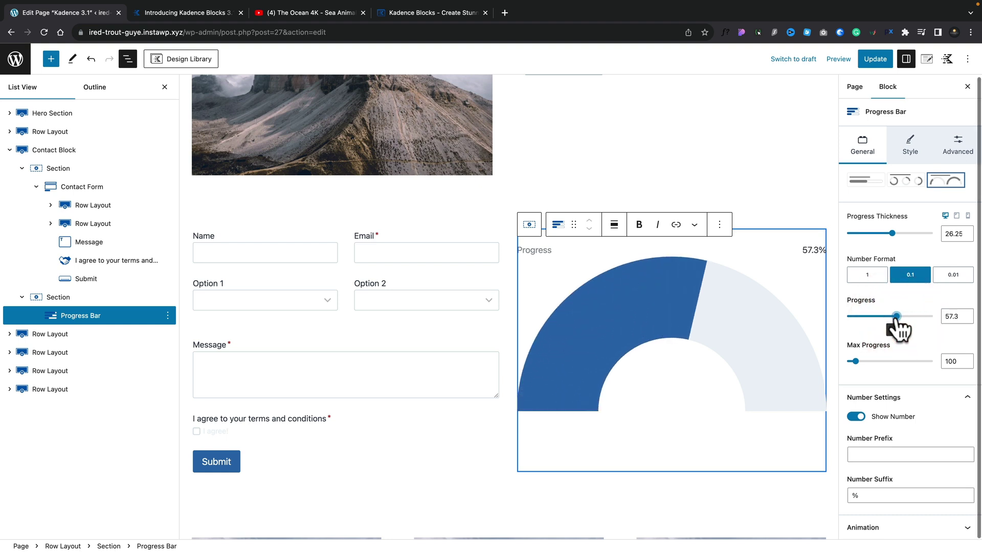
{"action": "left_click_drag", "start_coordinate": [855, 361], "coordinate": [879, 361]}
{"action": "scroll", "coordinate": [901, 405], "scroll_direction": "down", "scroll_amount": 1}
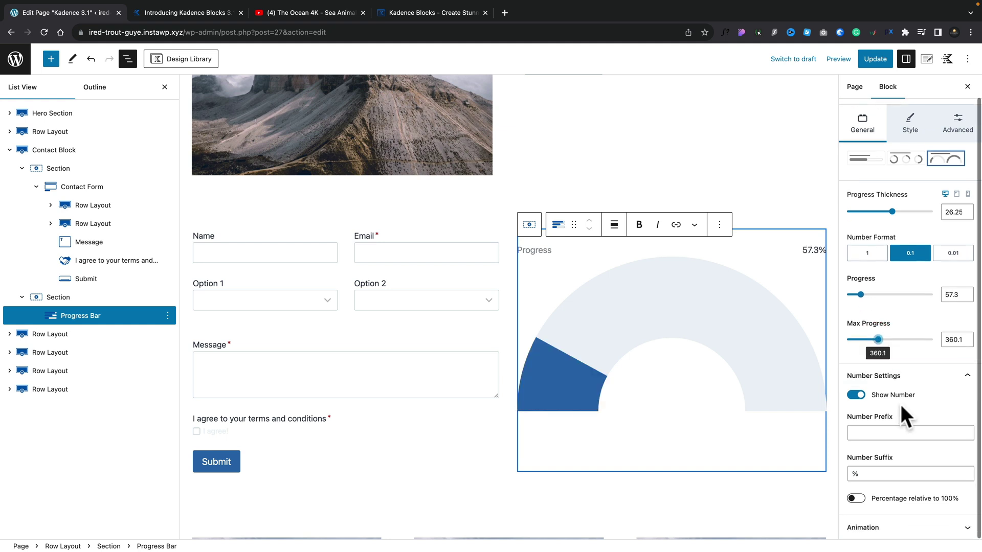
Keep the progress number visible and set animation duration 4.6 with Ease In Out easing
{"action": "left_click", "coordinate": [856, 396]}
{"action": "left_click", "coordinate": [856, 419]}
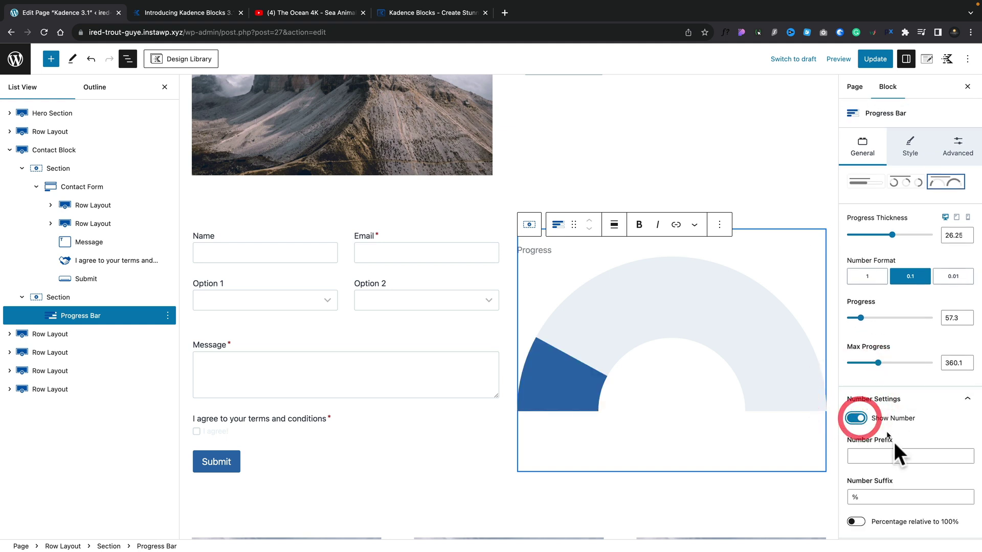
{"action": "scroll", "coordinate": [899, 449], "scroll_direction": "down", "scroll_amount": 1}
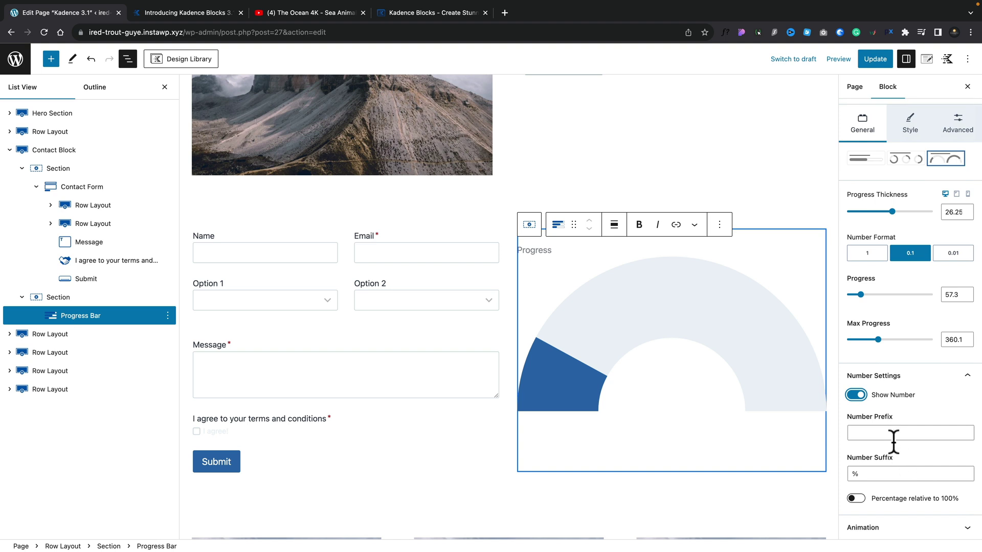
{"action": "left_click", "coordinate": [877, 528]}
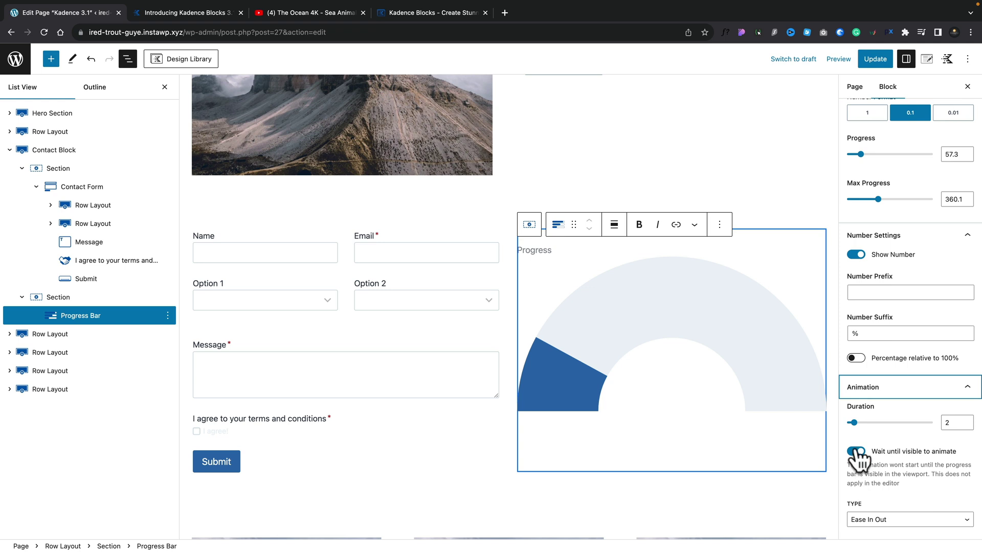
{"action": "left_click_drag", "start_coordinate": [853, 424], "coordinate": [863, 423]}
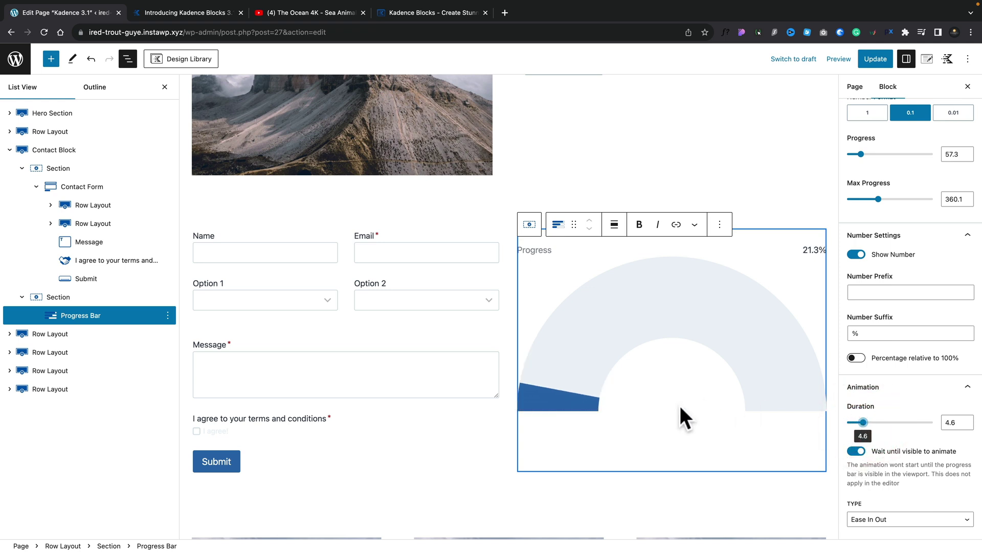
{"action": "left_click", "coordinate": [945, 520]}
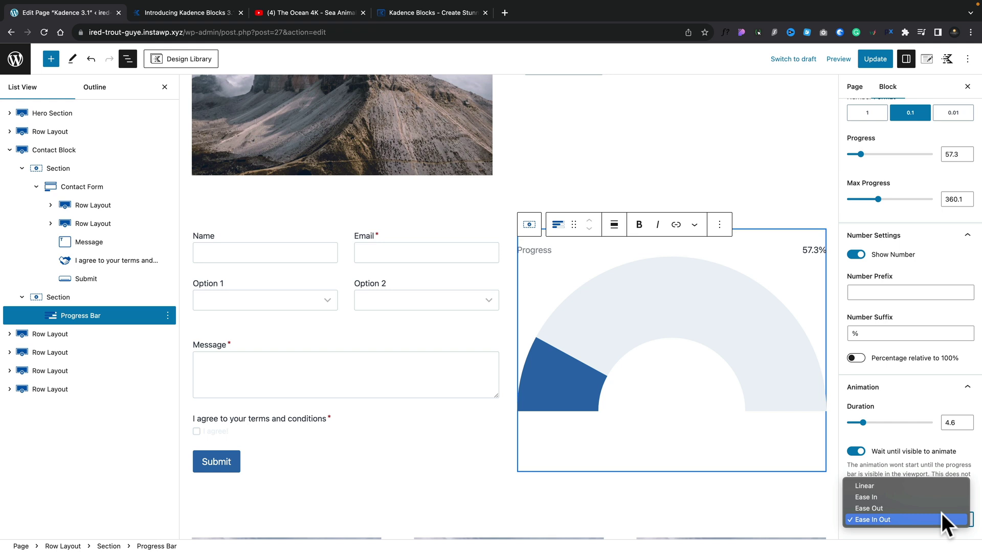
{"action": "left_click", "coordinate": [925, 462]}
{"action": "scroll", "coordinate": [919, 430], "scroll_direction": "up", "scroll_amount": 3}
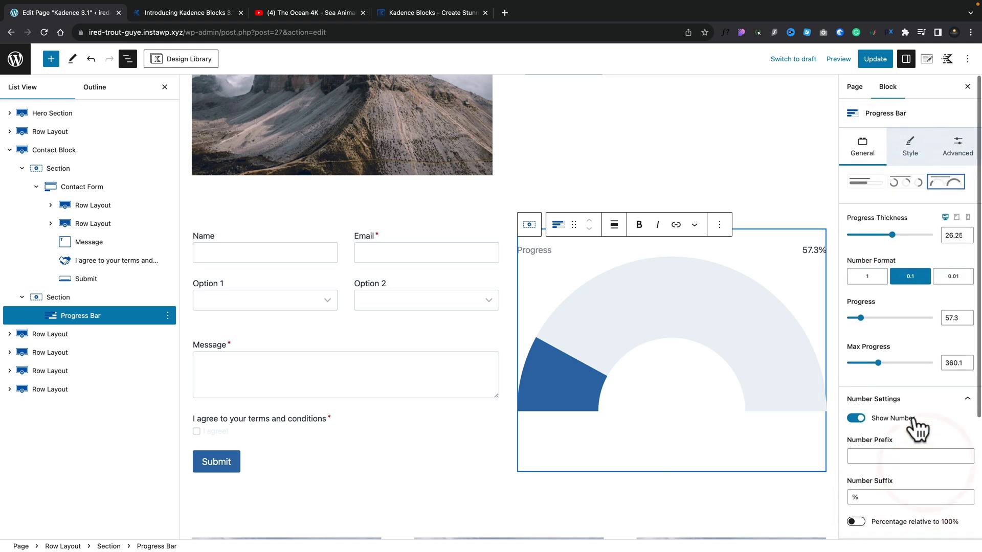
{"action": "left_click", "coordinate": [903, 143]}
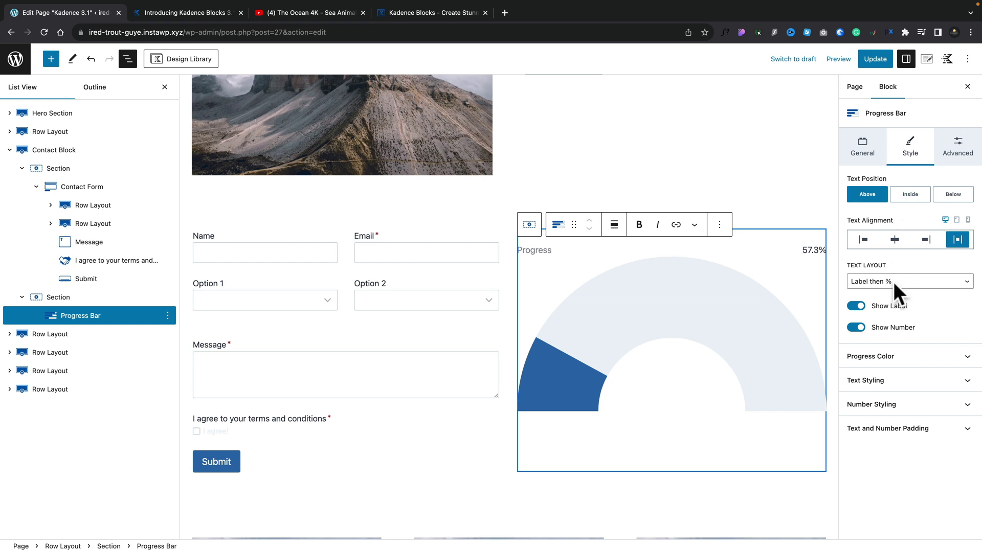
Set both the gauge's Progress Background and Progress Color to the grey preset
{"action": "left_click", "coordinate": [884, 352]}
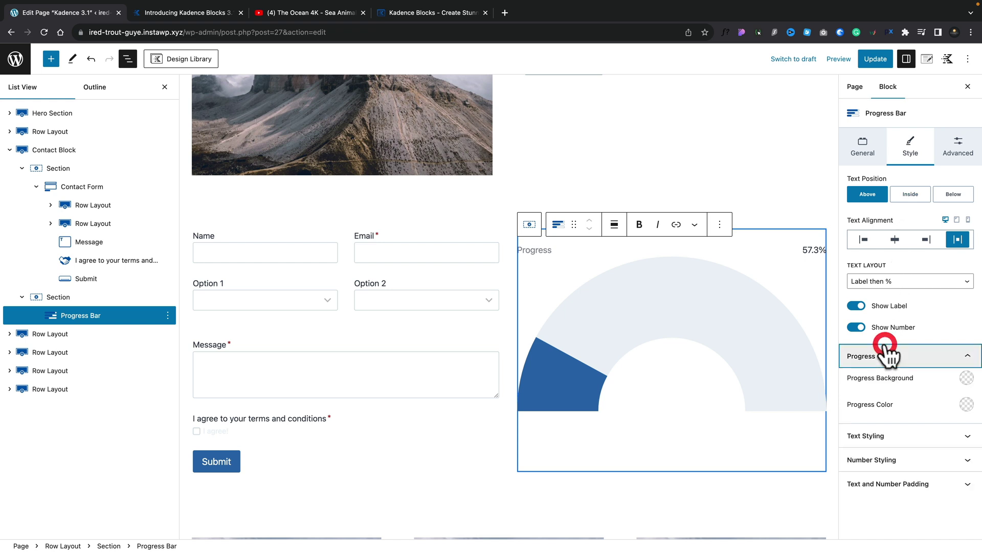
{"action": "left_click", "coordinate": [966, 378]}
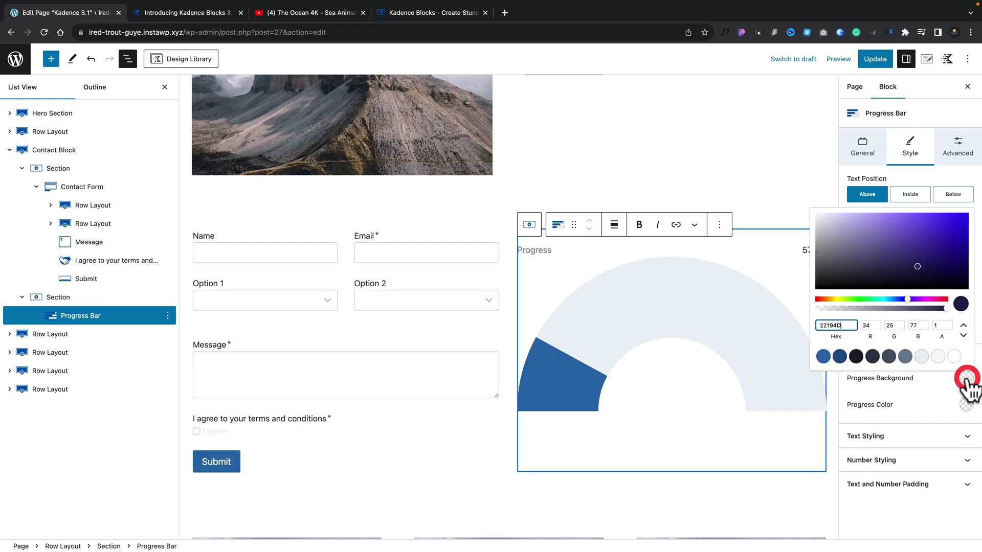
{"action": "left_click", "coordinate": [905, 357]}
{"action": "left_click", "coordinate": [913, 409]}
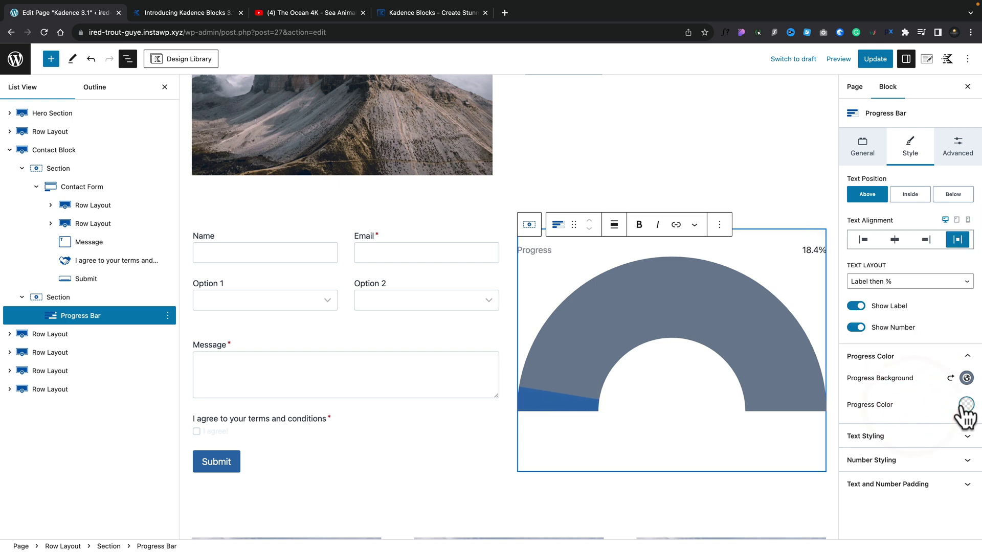
{"action": "left_click", "coordinate": [966, 404]}
{"action": "left_click", "coordinate": [938, 382]}
{"action": "left_click", "coordinate": [921, 418]}
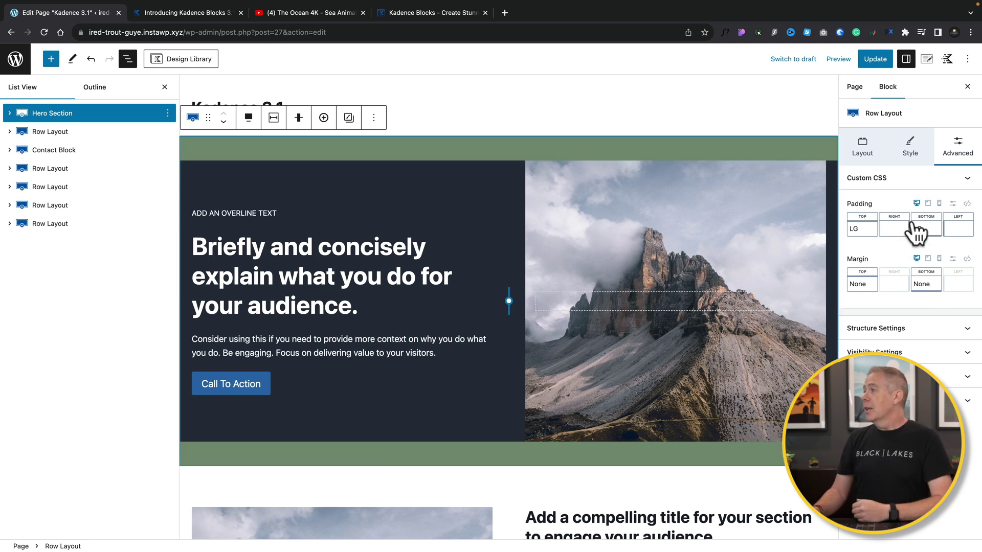
Preview the Hero Section padding at tablet and mobile widths
{"action": "left_click", "coordinate": [928, 203]}
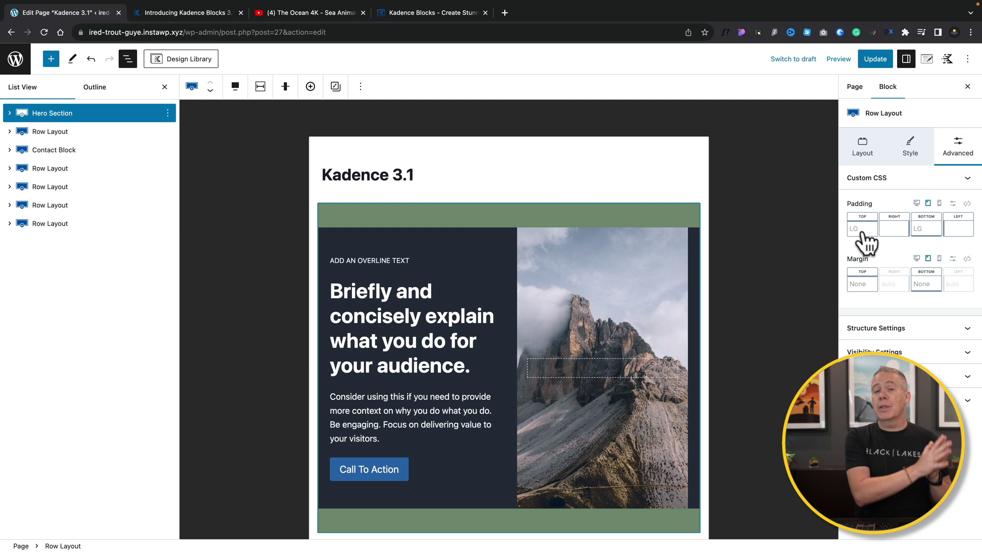
{"action": "left_click", "coordinate": [939, 204]}
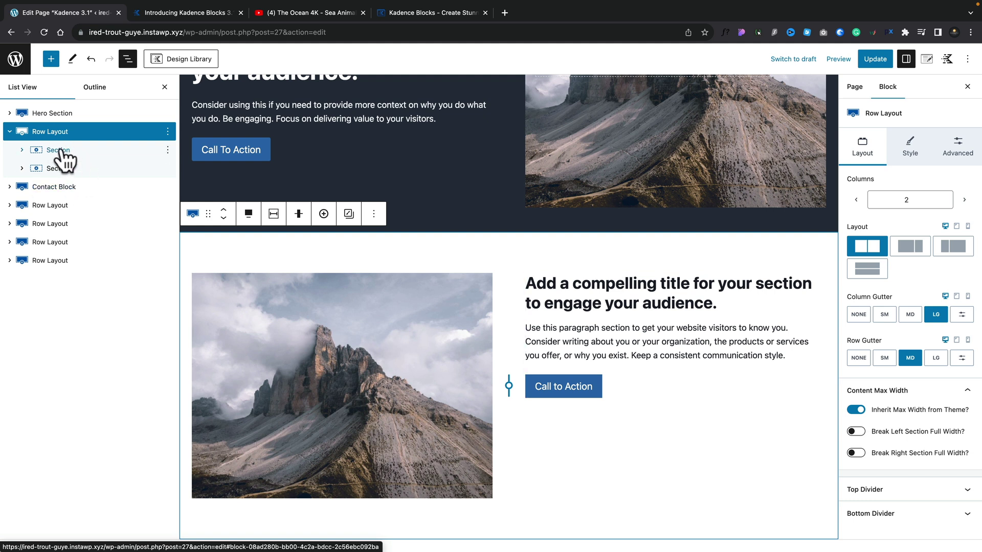
Select the image column and try a 73 px row gap, keeping PX as the unit
{"action": "left_click", "coordinate": [61, 152]}
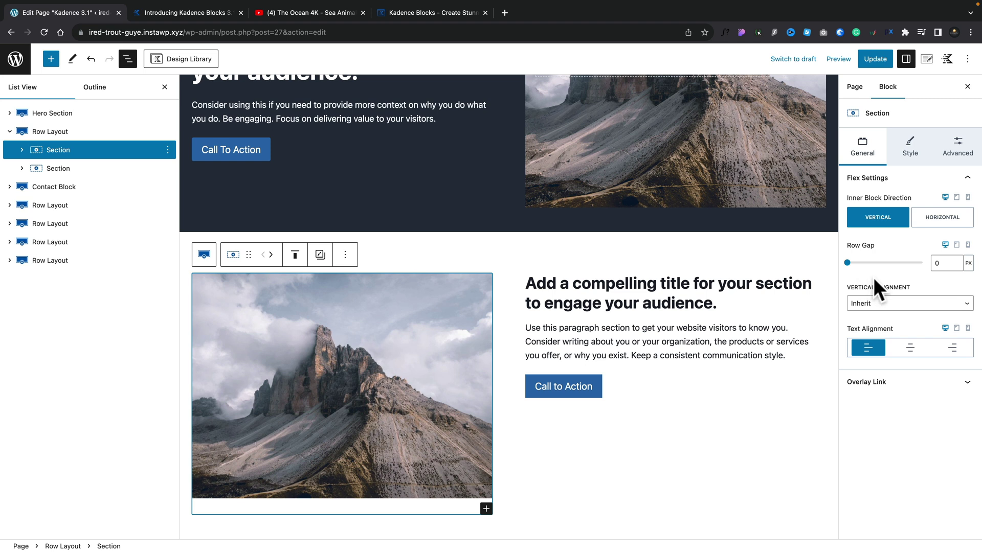
{"action": "mouse_move", "coordinate": [848, 263]}
{"action": "left_mouse_down"}
{"action": "mouse_move", "coordinate": [905, 262]}
{"action": "mouse_move", "coordinate": [847, 263]}
{"action": "left_mouse_up"}
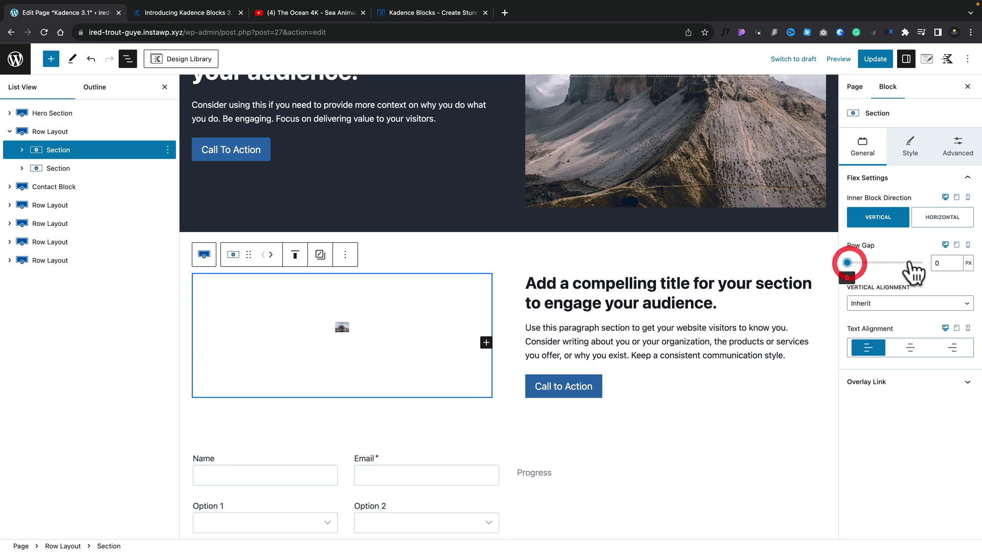
{"action": "left_click", "coordinate": [968, 264]}
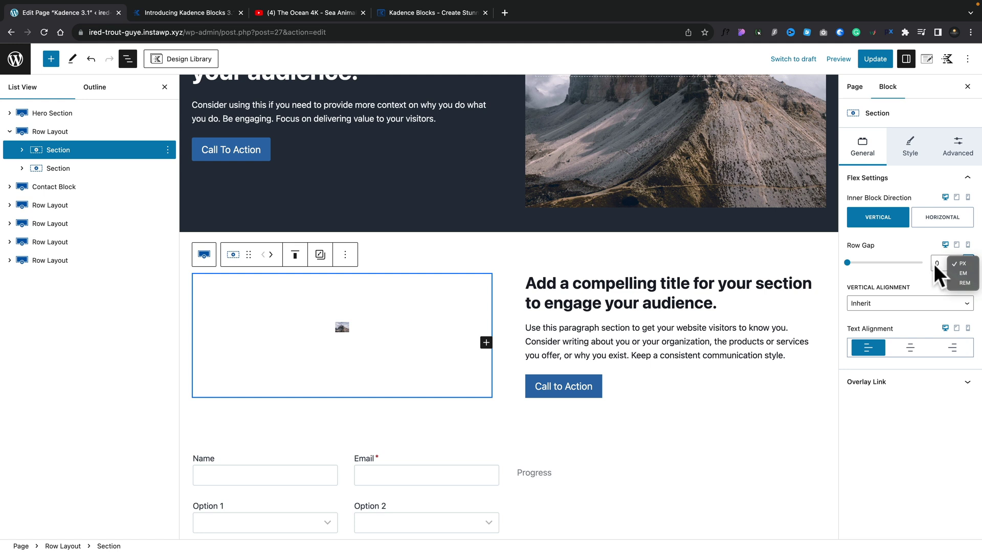
{"action": "left_click", "coordinate": [938, 263]}
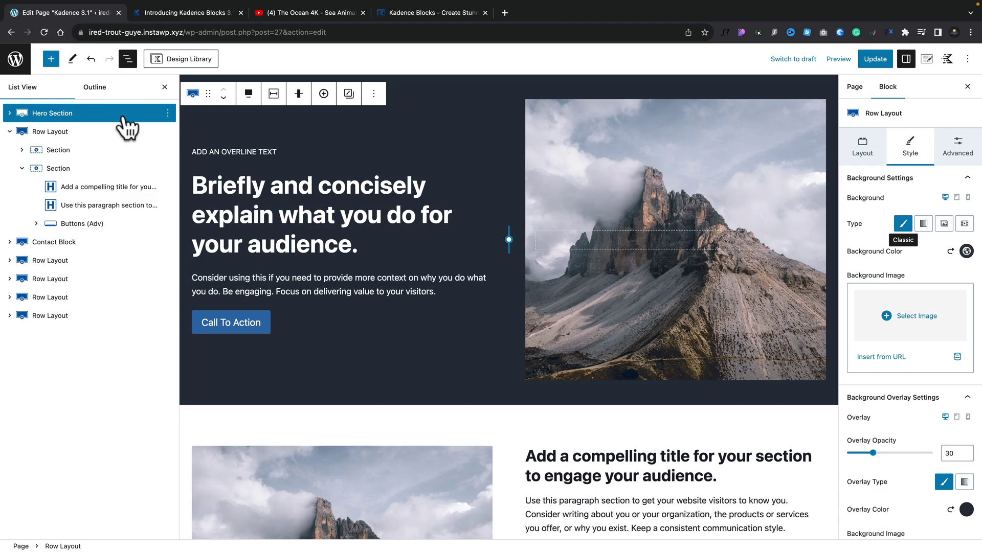
Switch the hero section background to a gradient and move its right 14276D stop to 50
{"action": "left_click", "coordinate": [118, 115]}
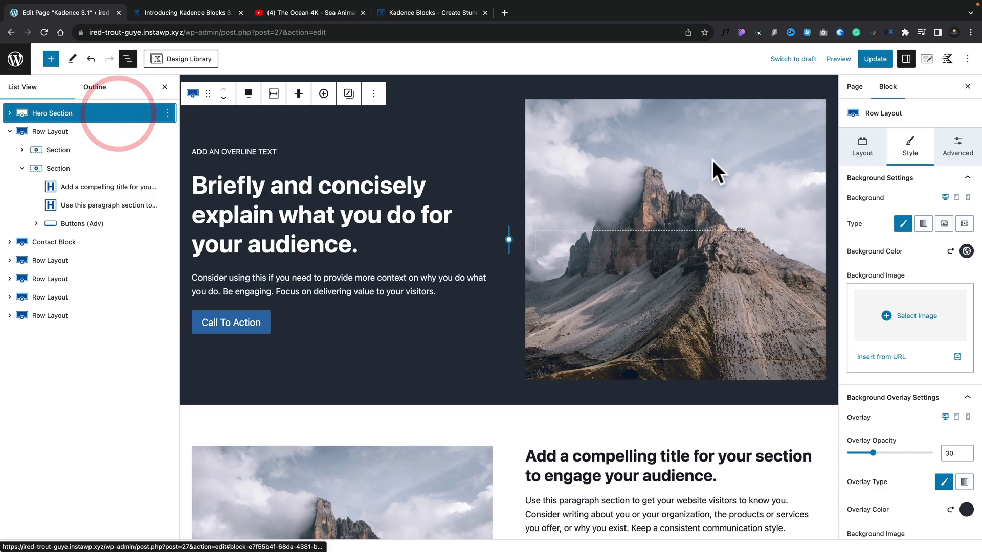
{"action": "left_click", "coordinate": [924, 225]}
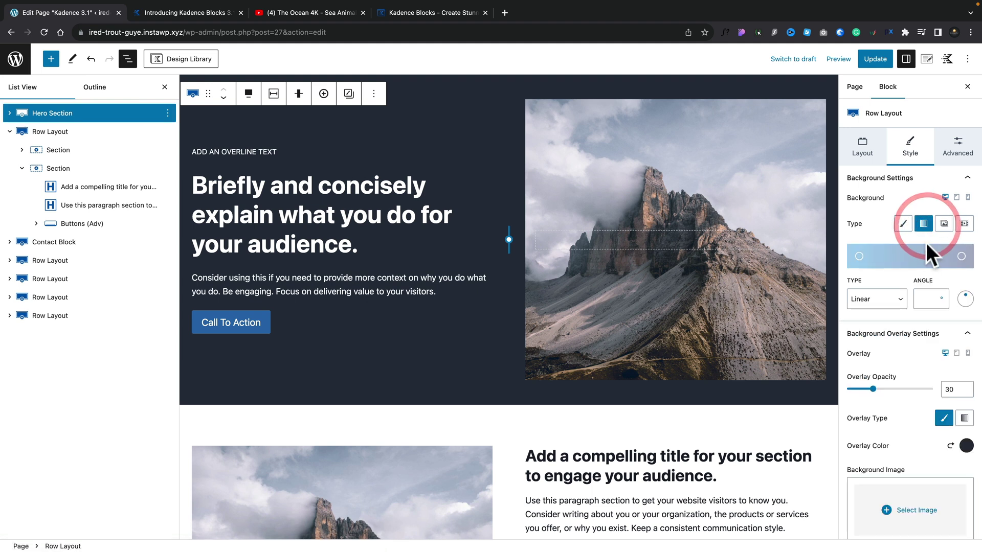
{"action": "left_click", "coordinate": [962, 256]}
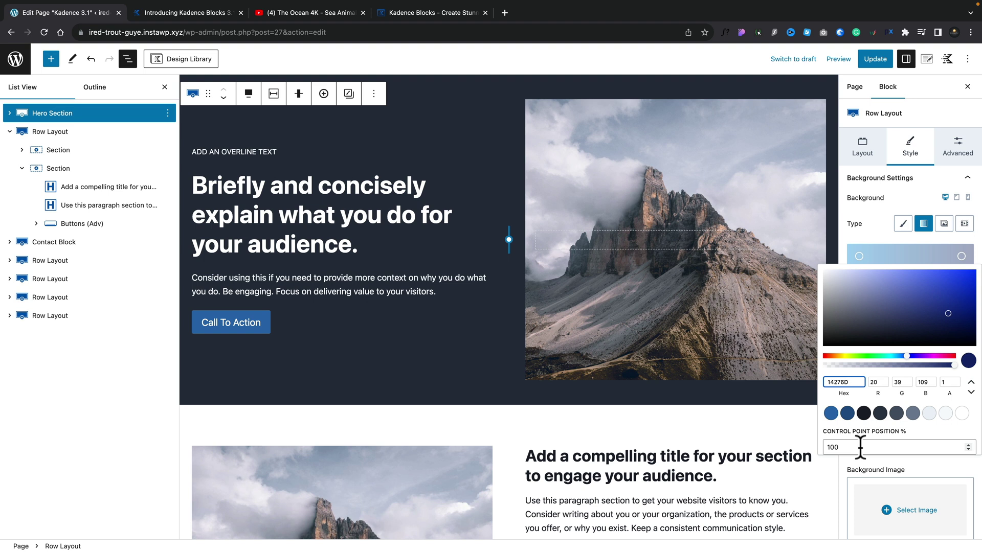
{"action": "left_click", "coordinate": [834, 447]}
{"action": "key", "text": "BackSpace"}
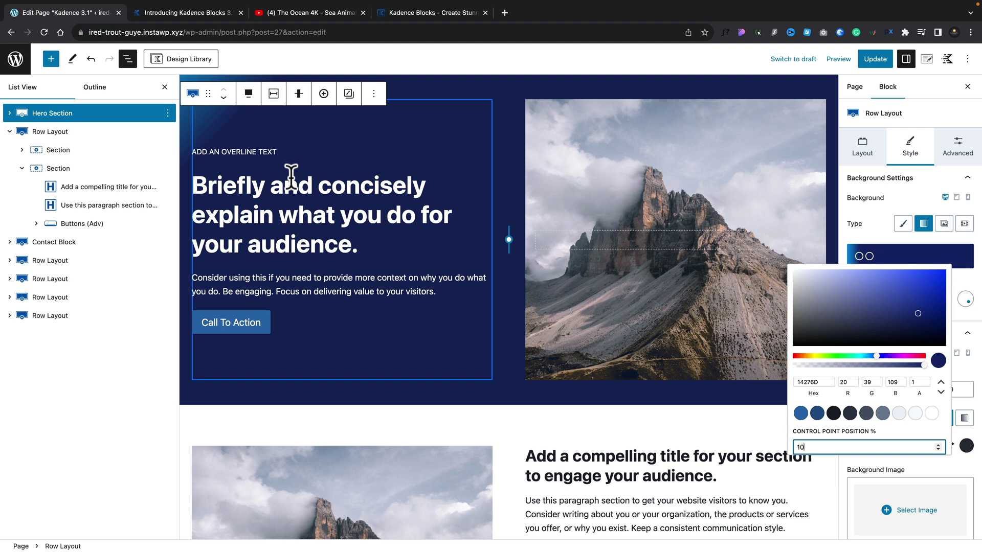
{"action": "double_click", "coordinate": [805, 448]}
{"action": "type", "text": "50"}
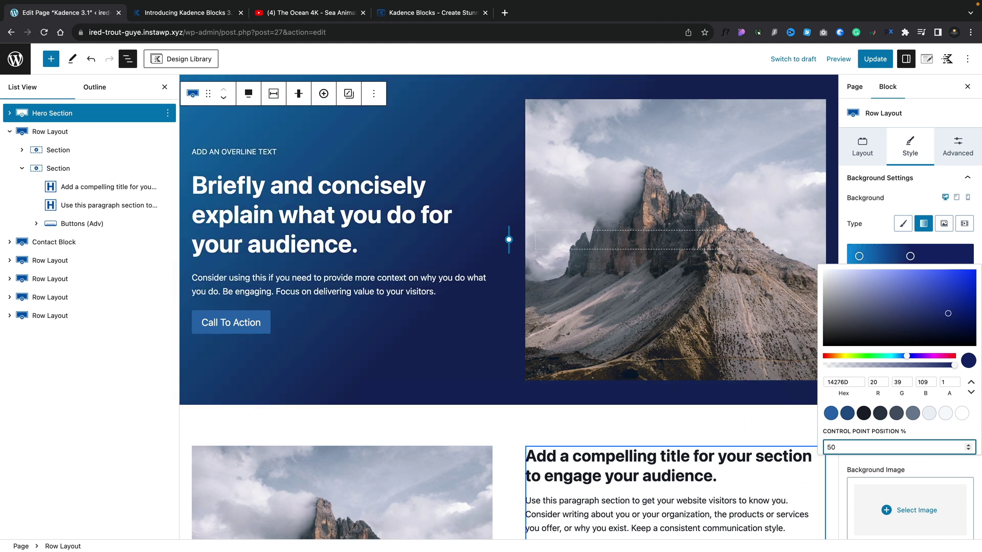